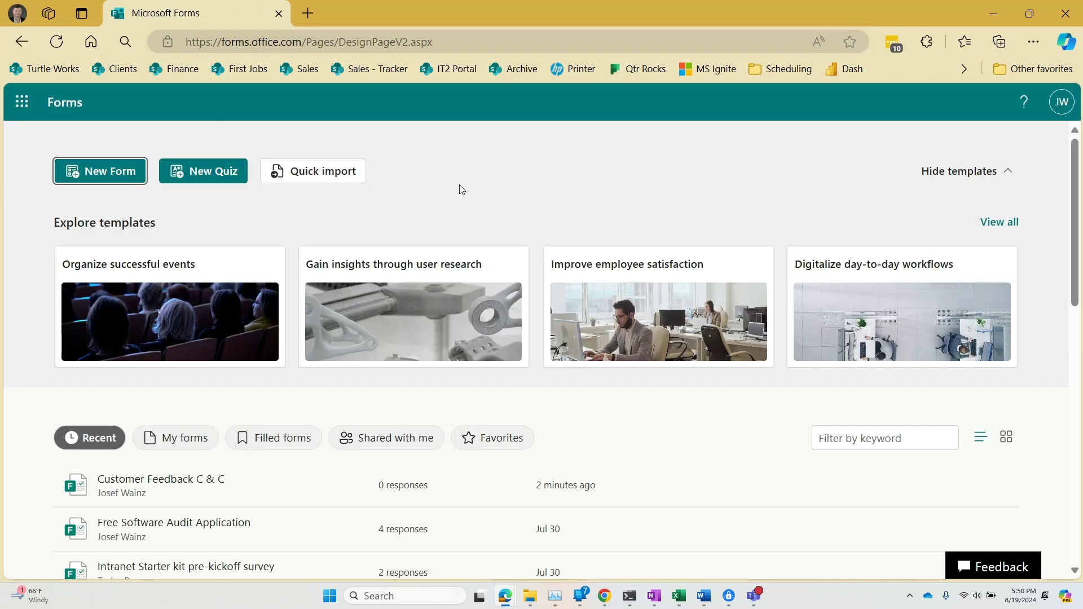
Create a new form from the Customer satisfaction survey template in the full template gallery.
{"action": "left_click", "coordinate": [993, 224]}
{"action": "scroll", "coordinate": [992, 223], "scroll_direction": "down", "scroll_amount": 5}
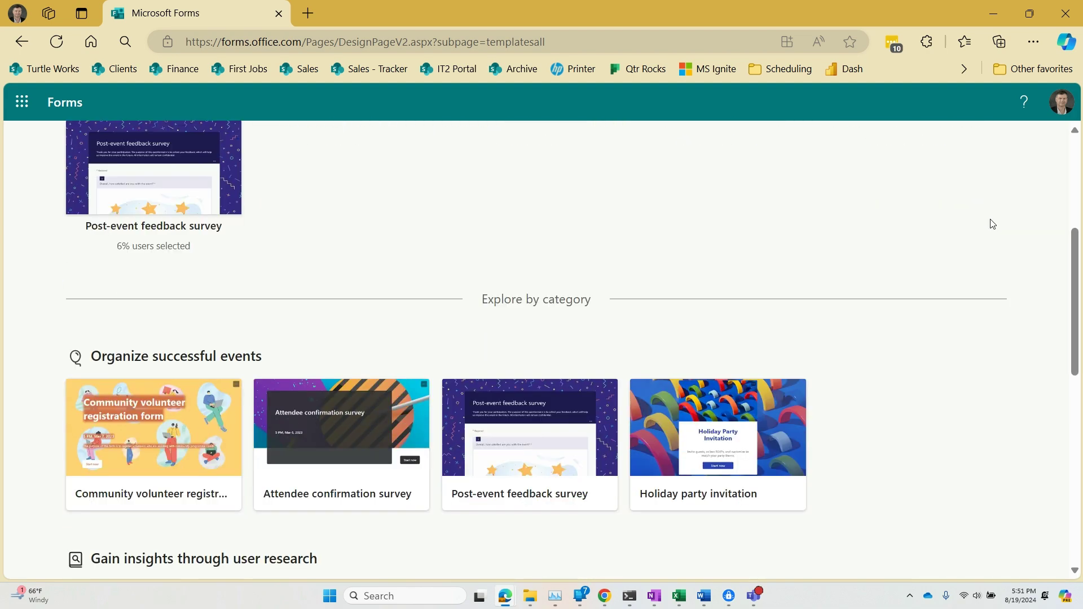
{"action": "scroll", "coordinate": [992, 224], "scroll_direction": "down", "scroll_amount": 6}
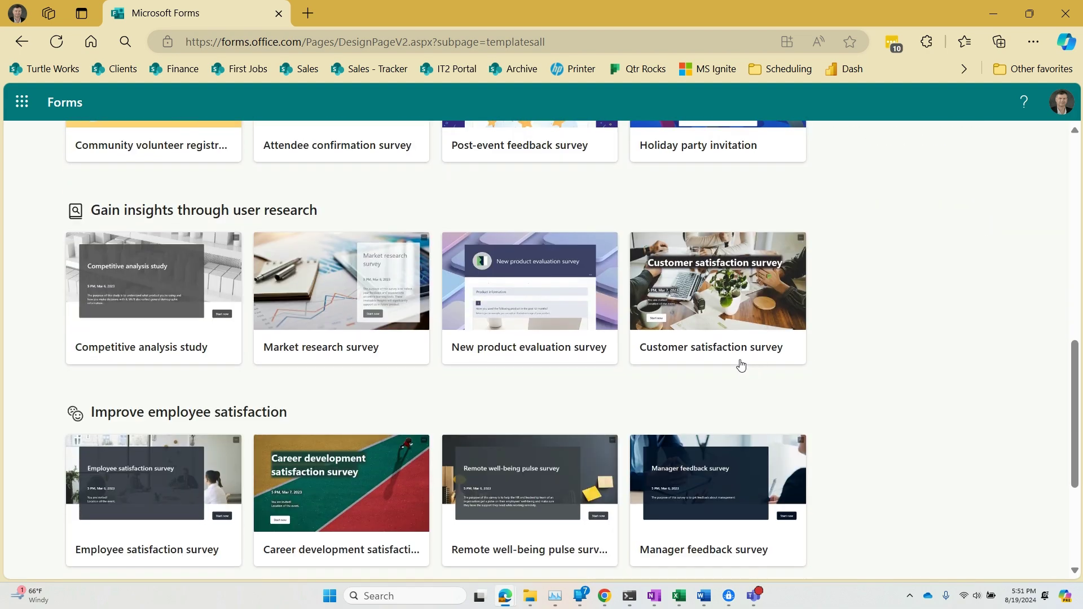
{"action": "left_click", "coordinate": [718, 297]}
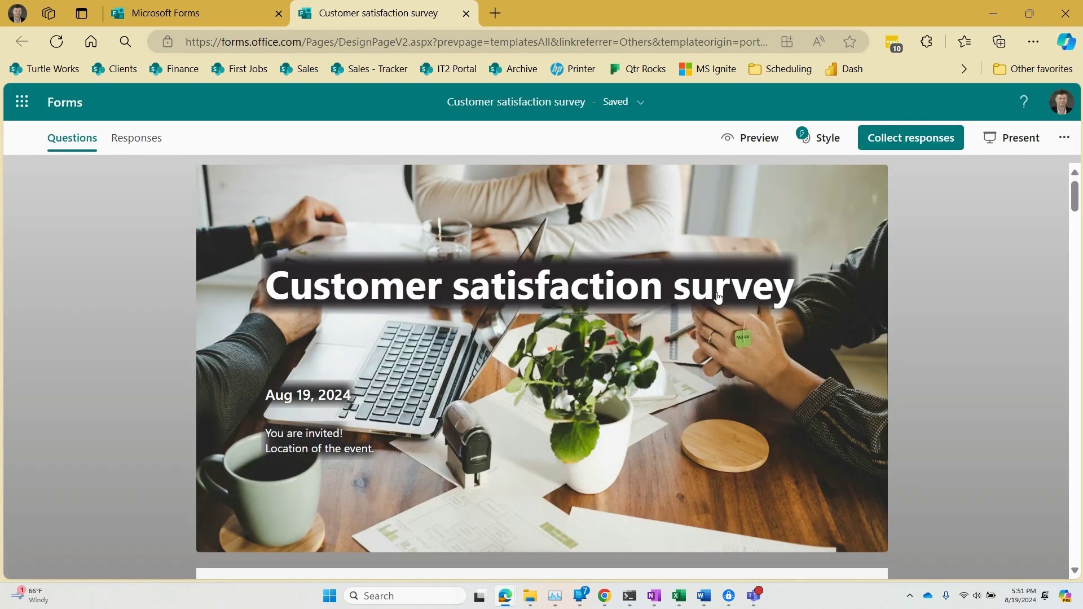
Change the form's title to "Customer Feedback Survey".
{"action": "left_click", "coordinate": [454, 283]}
{"action": "left_click", "coordinate": [453, 237]}
{"action": "type", "text": "Feedback "}
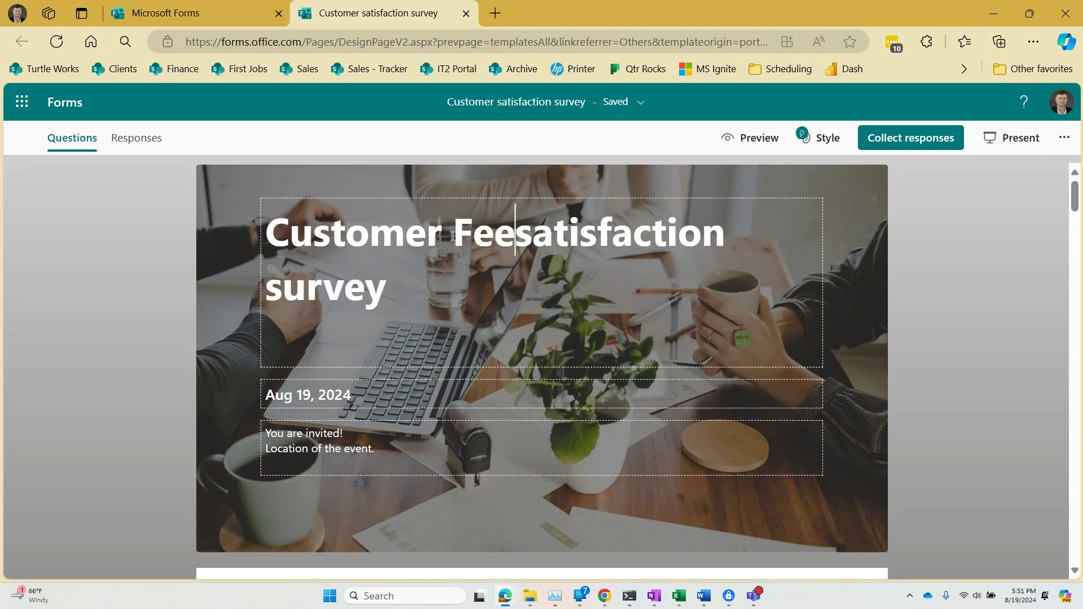
{"action": "type", "text": "Surv "}
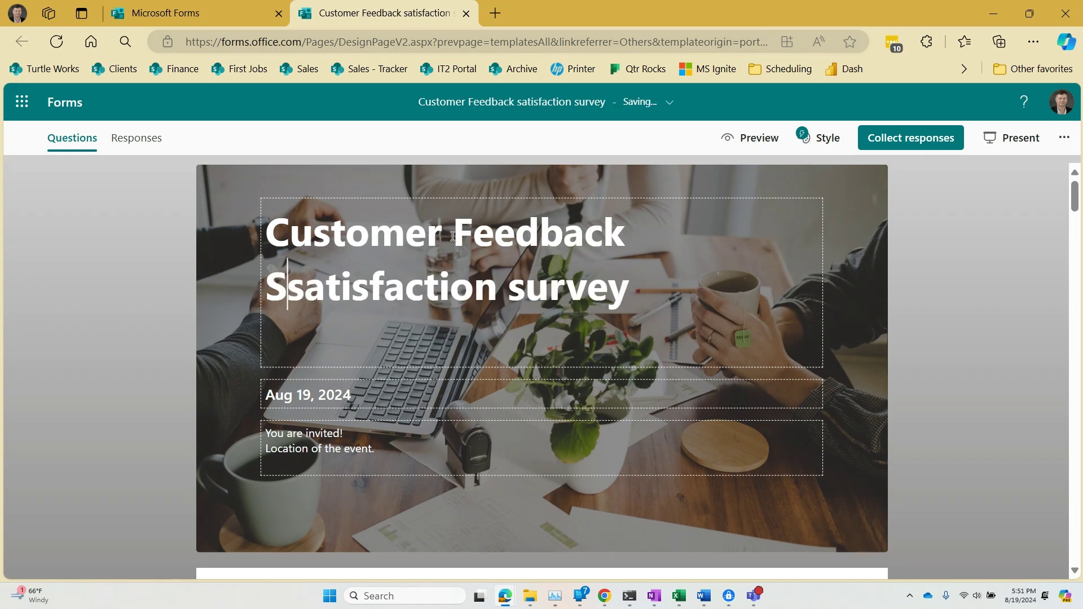
{"action": "type", "text": "ey"}
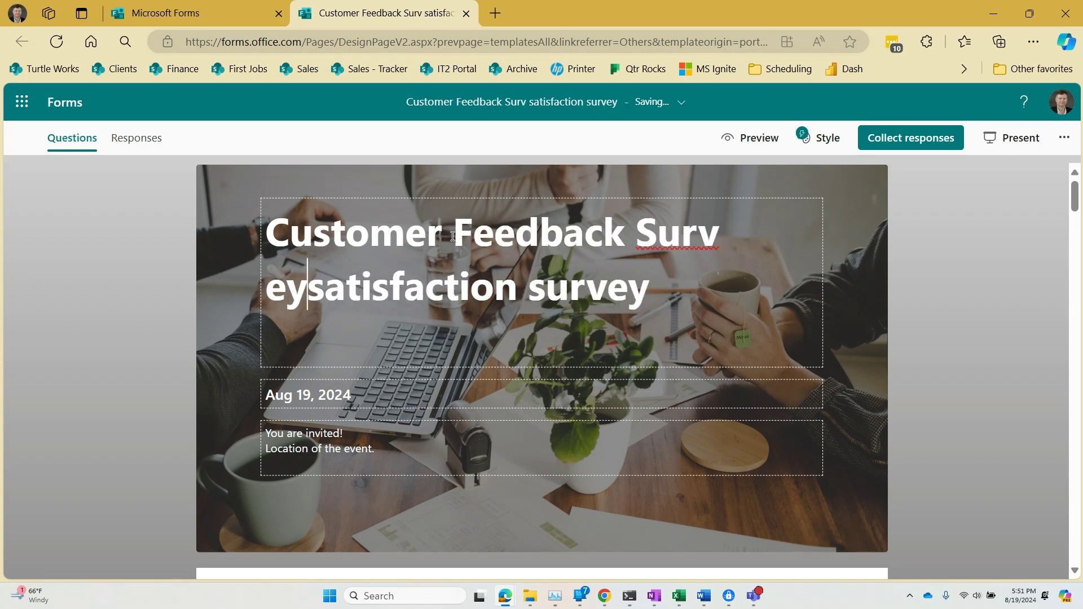
{"action": "key", "text": "BackSpace"}
{"action": "key", "text": "BackSpace"}
{"action": "key", "text": "BackSpace"}
{"action": "key", "text": "BackSpace"}
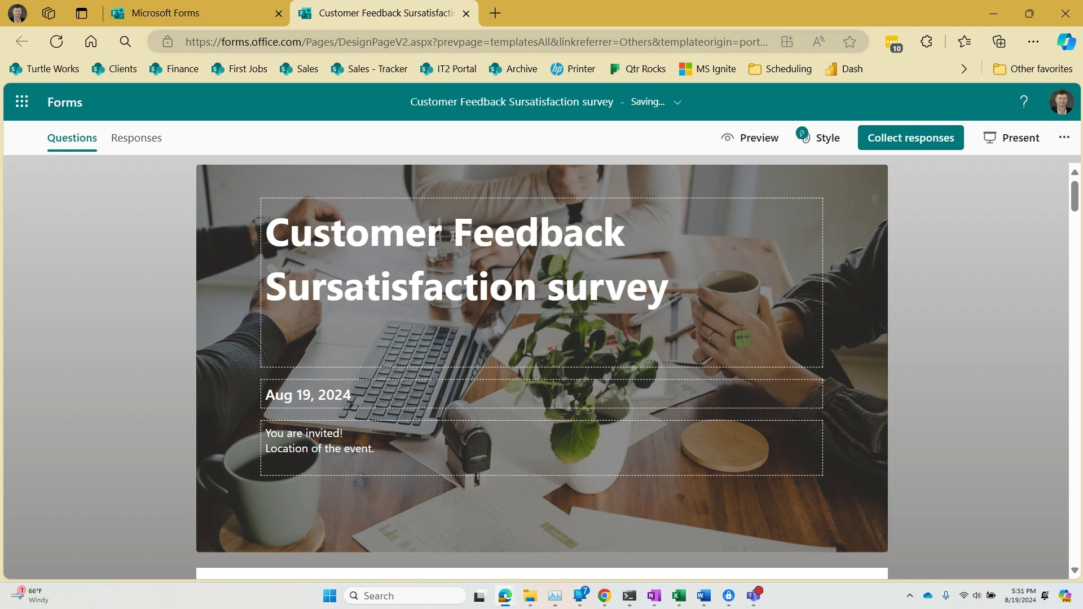
{"action": "type", "text": "vey"}
{"action": "key", "text": "Delete"}
{"action": "key", "text": "Delete"}
{"action": "key", "text": "Delete"}
{"action": "key", "text": "Delete"}
{"action": "key", "text": "Delete"}
{"action": "key", "text": "Delete"}
{"action": "key", "text": "Delete"}
{"action": "key", "text": "Delete"}
{"action": "key", "text": "Delete"}
{"action": "key", "text": "Delete"}
{"action": "key", "text": "Delete"}
{"action": "key", "text": "Delete"}
{"action": "key", "text": "Delete"}
{"action": "key", "text": "Delete"}
{"action": "key", "text": "Delete"}
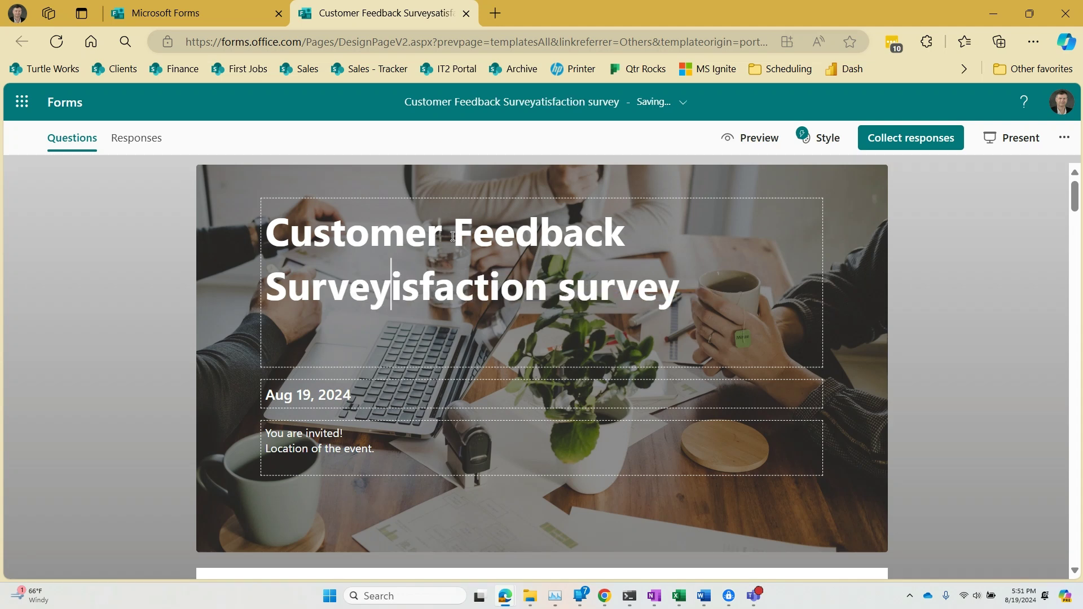
{"action": "key", "text": "Delete"}
{"action": "key", "text": "Delete"}
{"action": "key", "text": "Delete"}
{"action": "key", "text": "Delete"}
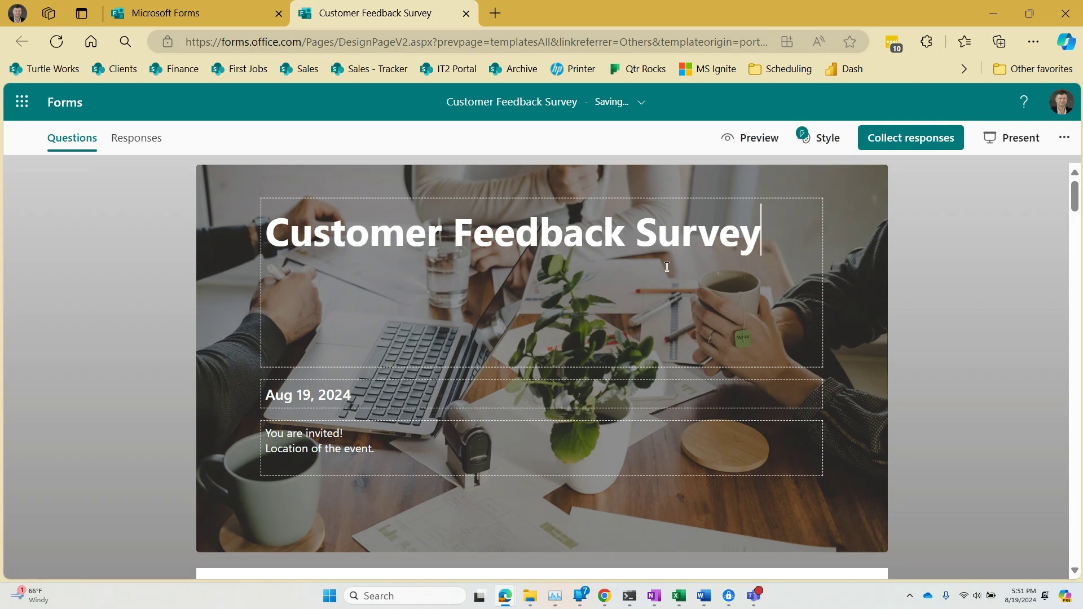
{"action": "left_click", "coordinate": [920, 313]}
Delete the "> 10 years" option from the question about how long the product has been used.
{"action": "scroll", "coordinate": [920, 316], "scroll_direction": "down", "scroll_amount": 2}
{"action": "scroll", "coordinate": [919, 325], "scroll_direction": "down", "scroll_amount": 3}
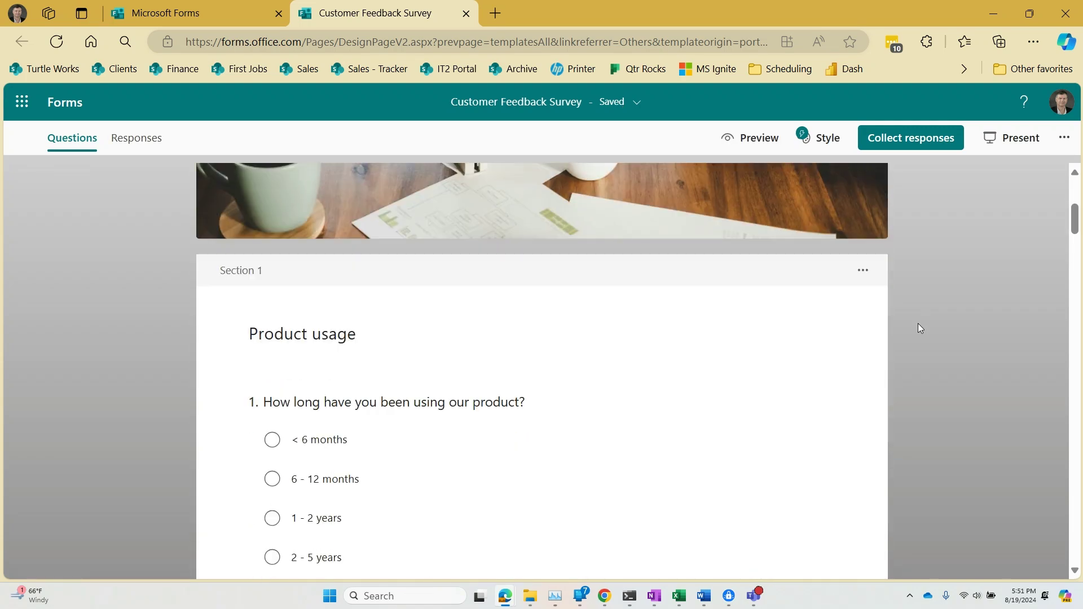
{"action": "scroll", "coordinate": [919, 327], "scroll_direction": "down", "scroll_amount": 3}
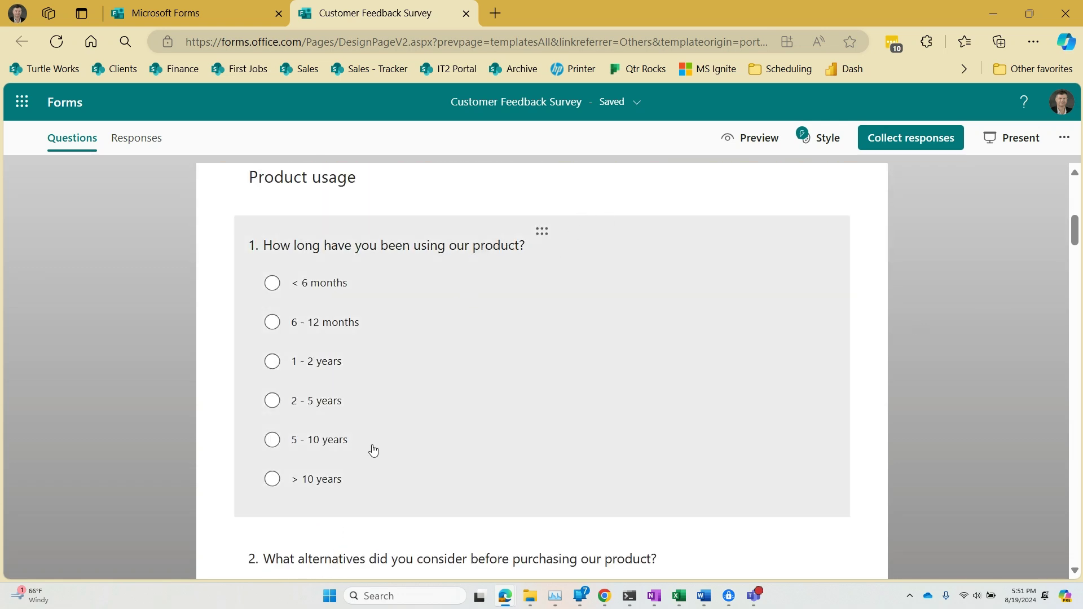
{"action": "left_click", "coordinate": [316, 483]}
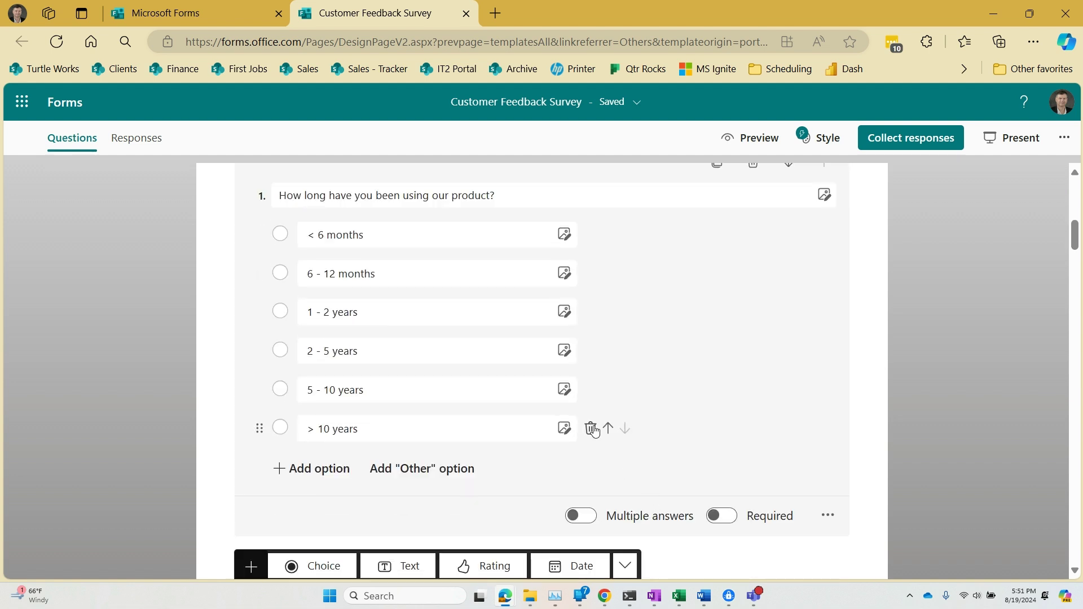
{"action": "left_click", "coordinate": [591, 429]}
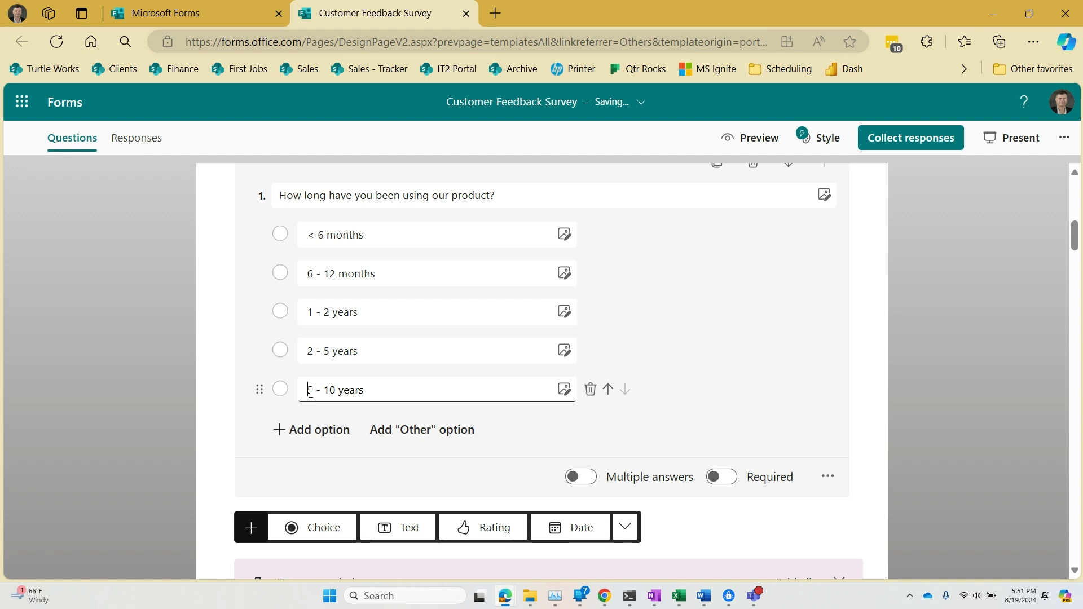
Change the last answer option of question 1 to "<5 years".
{"action": "type", "text": "<"}
{"action": "key", "text": "Right"}
{"action": "key", "text": "Delete"}
{"action": "key", "text": "Delete"}
{"action": "key", "text": "Delete"}
{"action": "key", "text": "Delete"}
{"action": "key", "text": "Delete"}
{"action": "key", "text": "Delete"}
{"action": "key", "text": "Delete"}
{"action": "key", "text": "Delete"}
{"action": "key", "text": "Delete"}
{"action": "type", "text": "Y"}
{"action": "key", "text": "BackSpace"}
{"action": "type", "text": "years"}
{"action": "left_click", "coordinate": [830, 406]}
Add a text question "Why did you buy from us?" after question 1 and set it to accept a long answer.
{"action": "scroll", "coordinate": [831, 406], "scroll_direction": "down", "scroll_amount": 1}
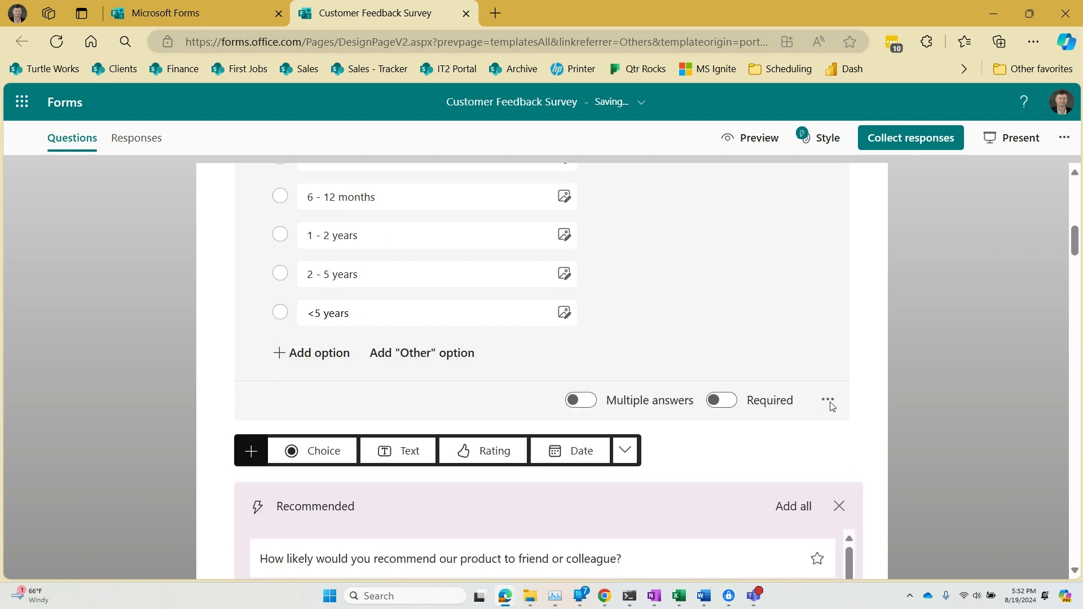
{"action": "scroll", "coordinate": [831, 406], "scroll_direction": "down", "scroll_amount": 2}
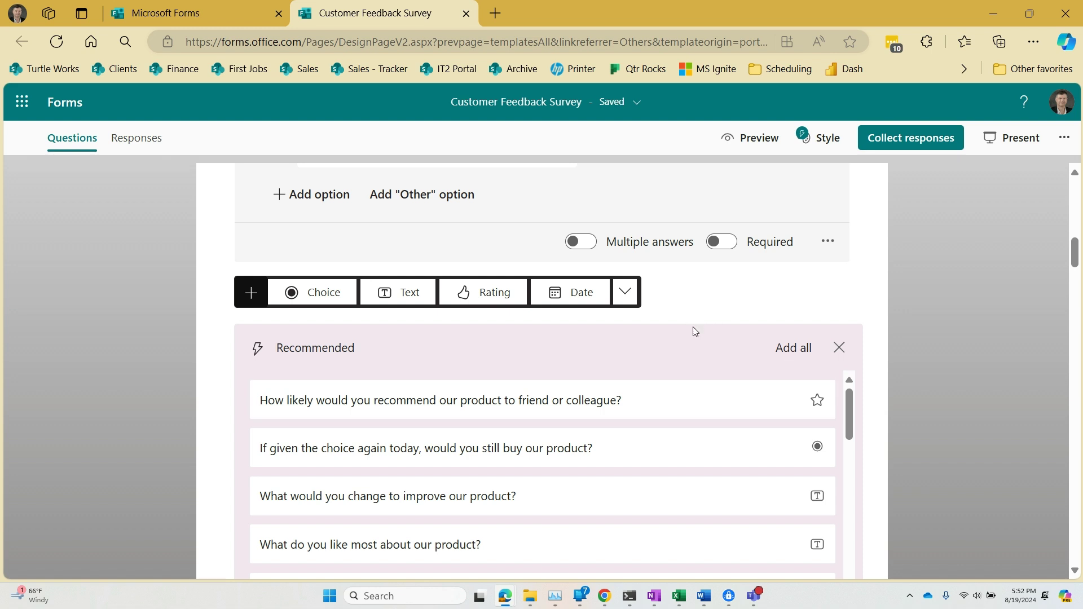
{"action": "scroll", "coordinate": [507, 243], "scroll_direction": "up", "scroll_amount": 4}
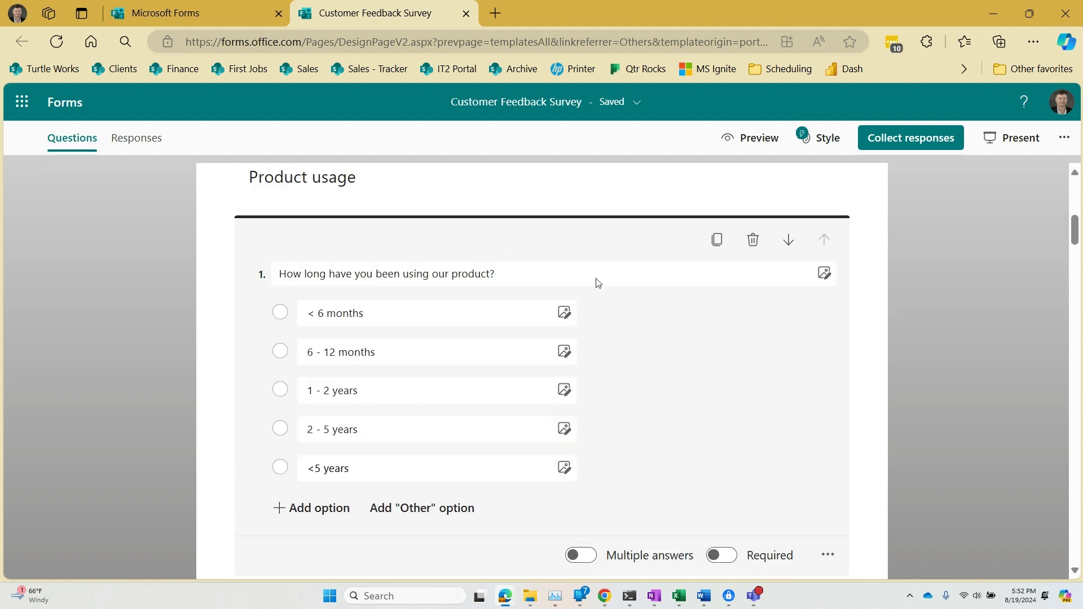
{"action": "scroll", "coordinate": [625, 339], "scroll_direction": "down", "scroll_amount": 3}
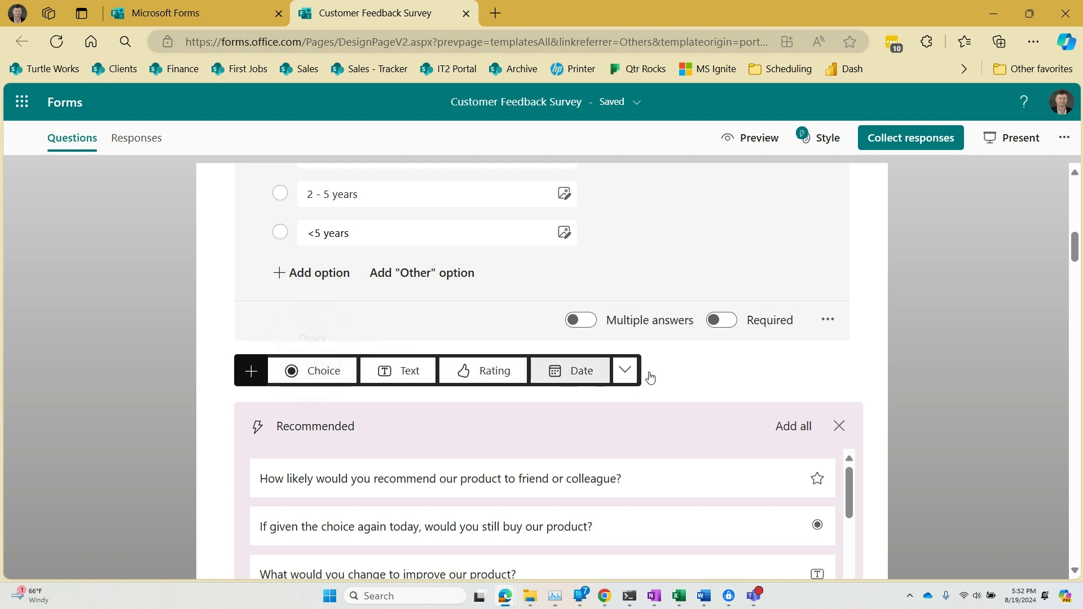
{"action": "left_click", "coordinate": [626, 371]}
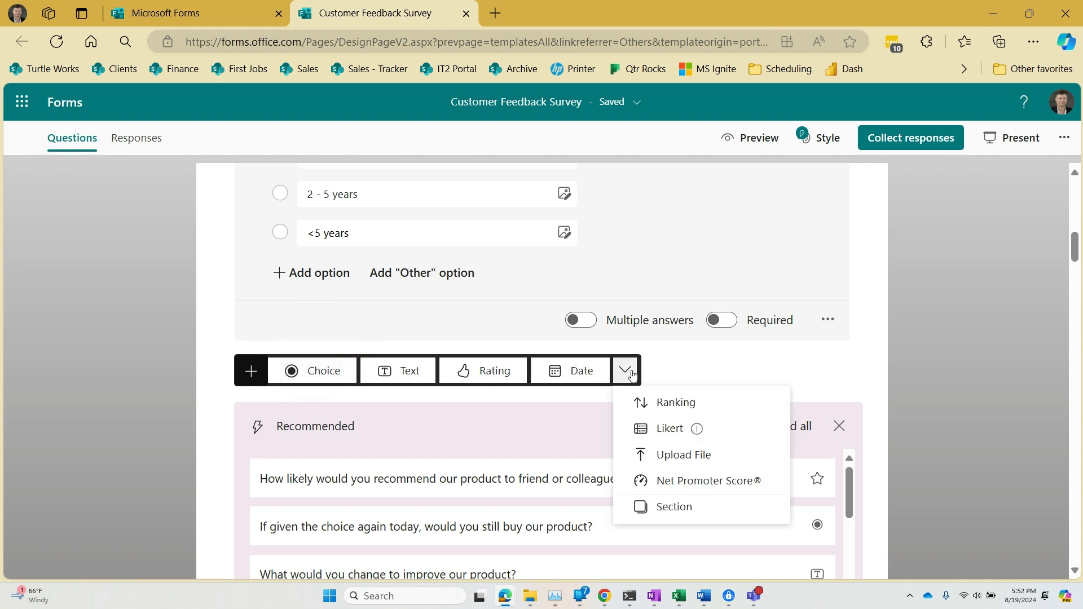
{"action": "left_click", "coordinate": [409, 374]}
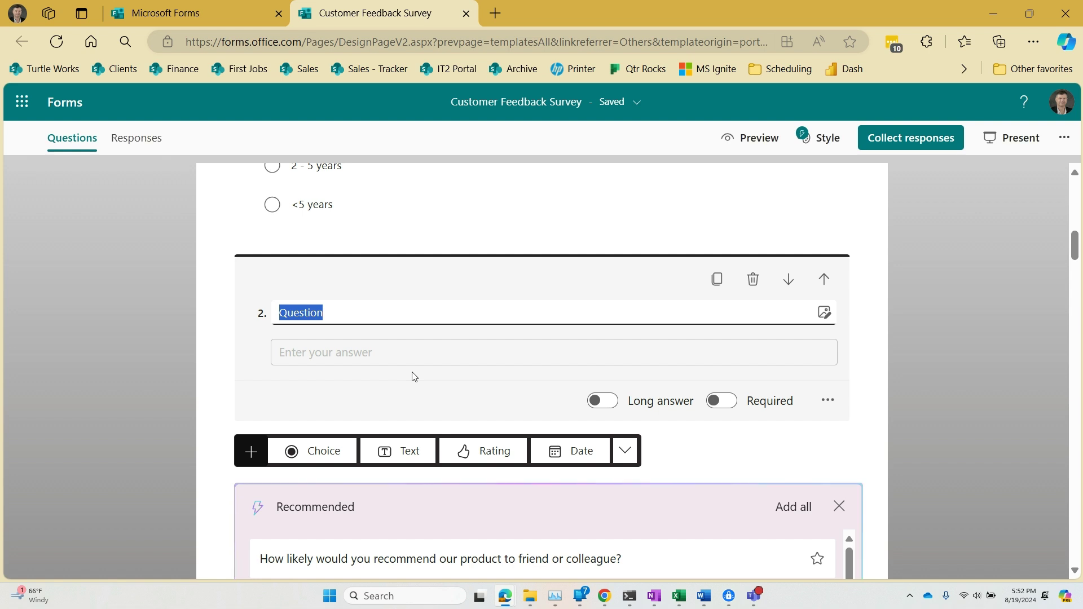
{"action": "type", "text": "Why"}
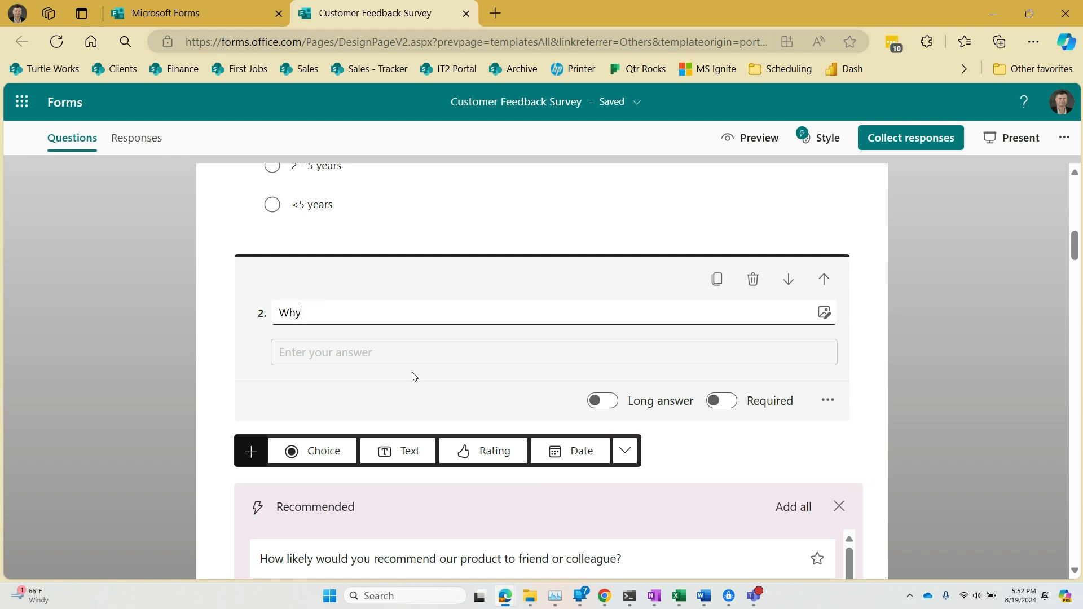
{"action": "type", "text": " did you buy from us?"}
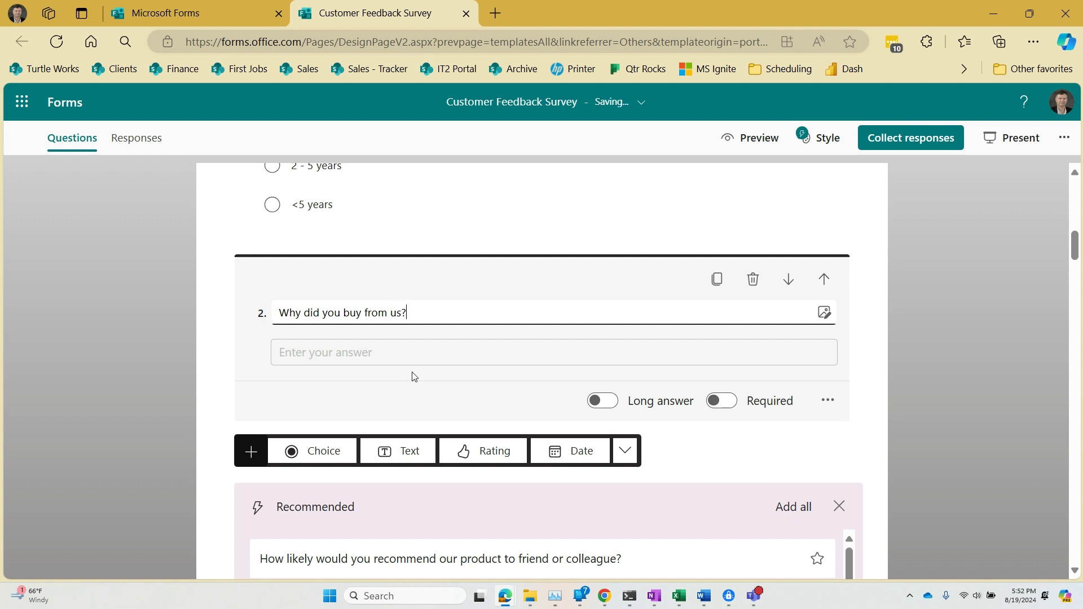
{"action": "left_click", "coordinate": [607, 405]}
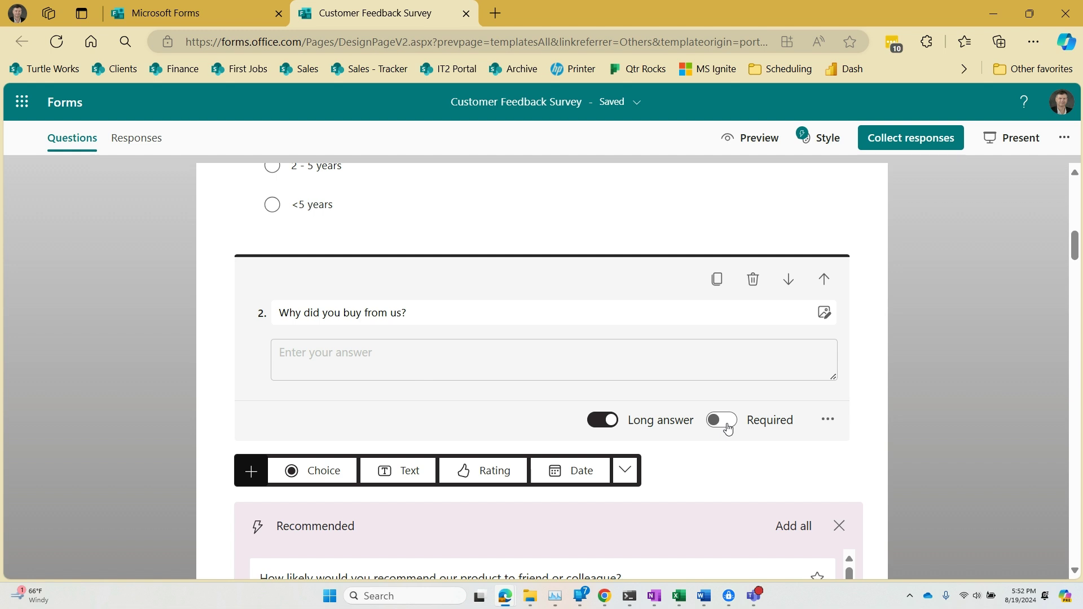
Delete the question "How often do you use our product now?" from the survey.
{"action": "scroll", "coordinate": [728, 429], "scroll_direction": "down", "scroll_amount": 6}
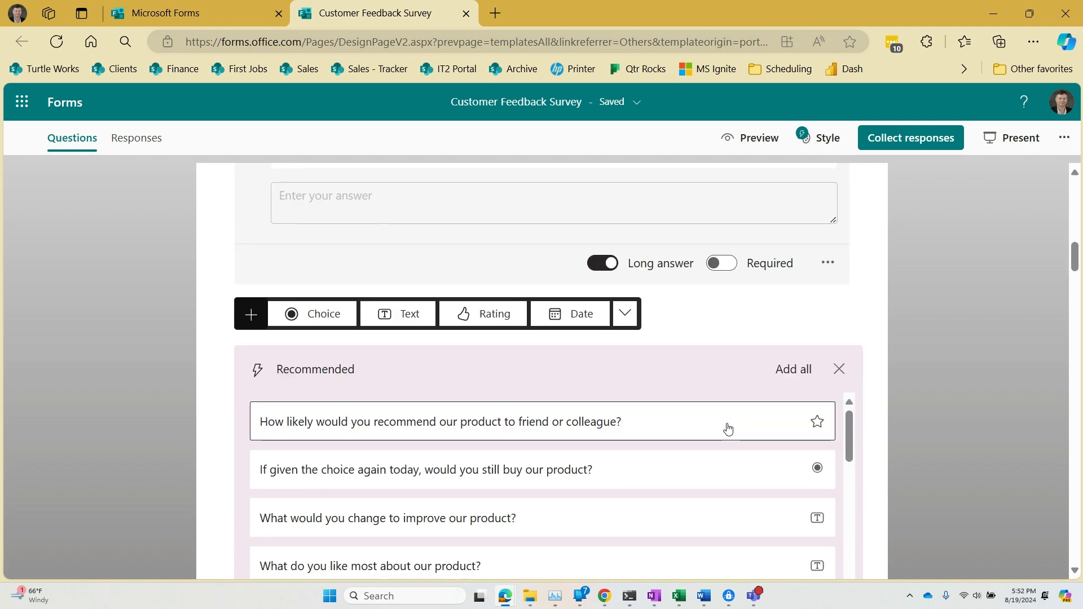
{"action": "scroll", "coordinate": [728, 428], "scroll_direction": "down", "scroll_amount": 2}
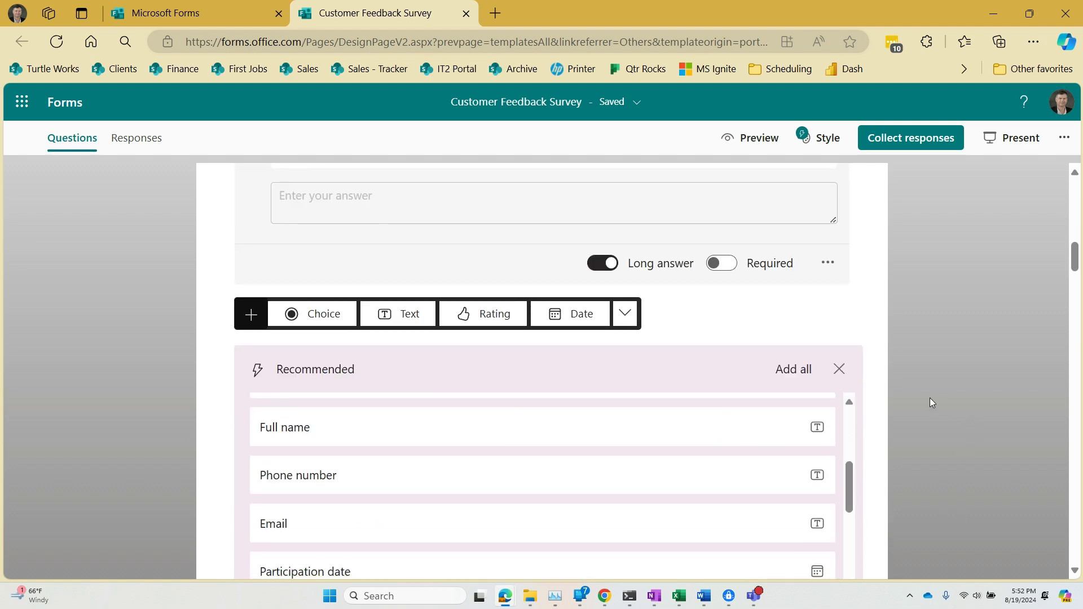
{"action": "left_click", "coordinate": [897, 382]}
{"action": "scroll", "coordinate": [880, 399], "scroll_direction": "down", "scroll_amount": 4}
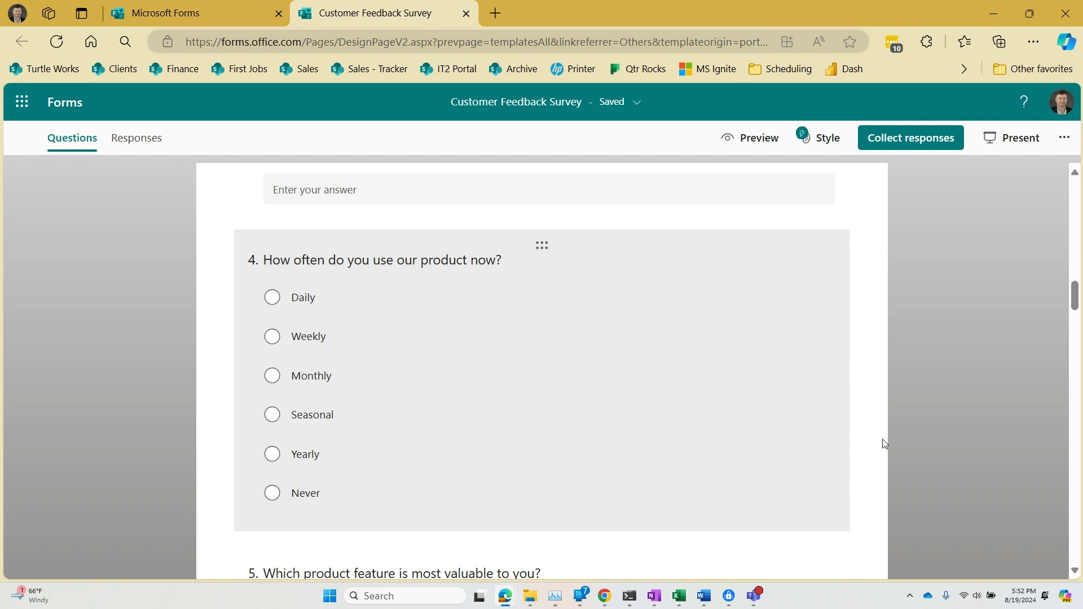
{"action": "left_click", "coordinate": [488, 247]}
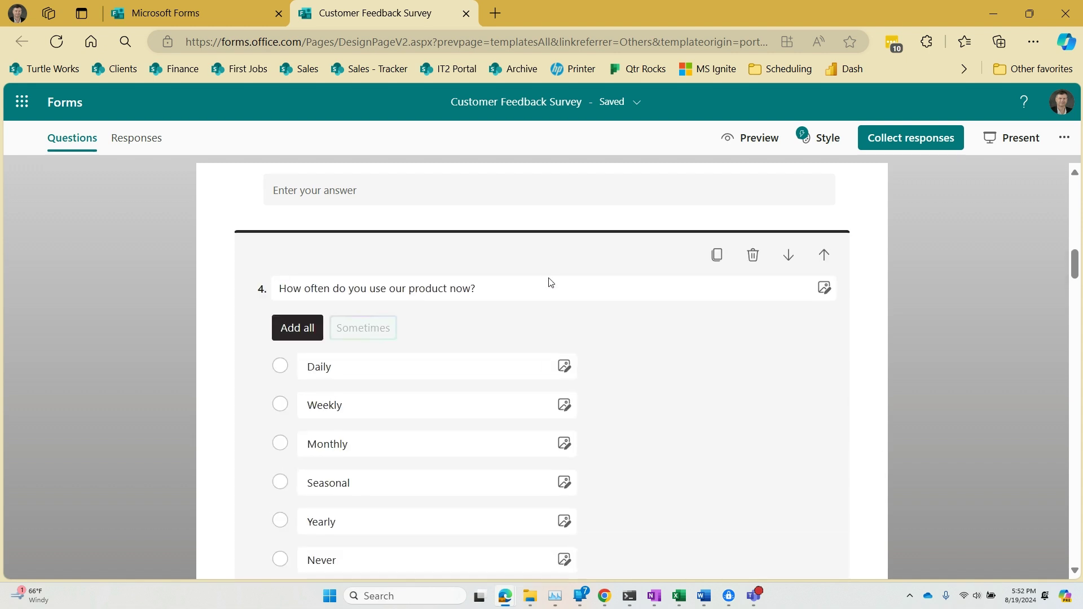
{"action": "left_click", "coordinate": [752, 257]}
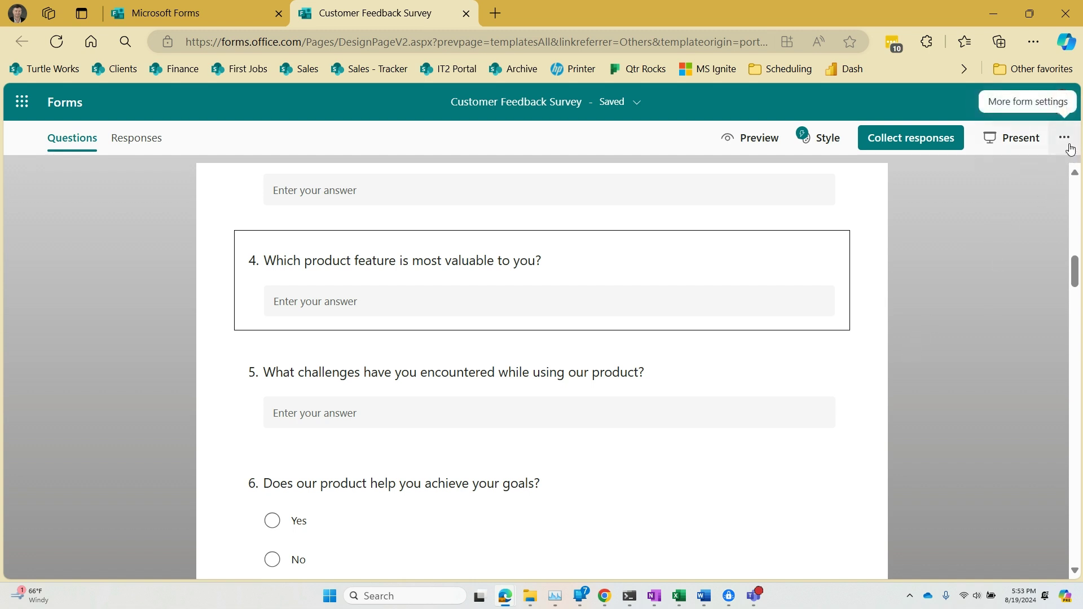
Preview the survey's start page in the computer and mobile layouts, and return to the form editor.
{"action": "left_click", "coordinate": [748, 145]}
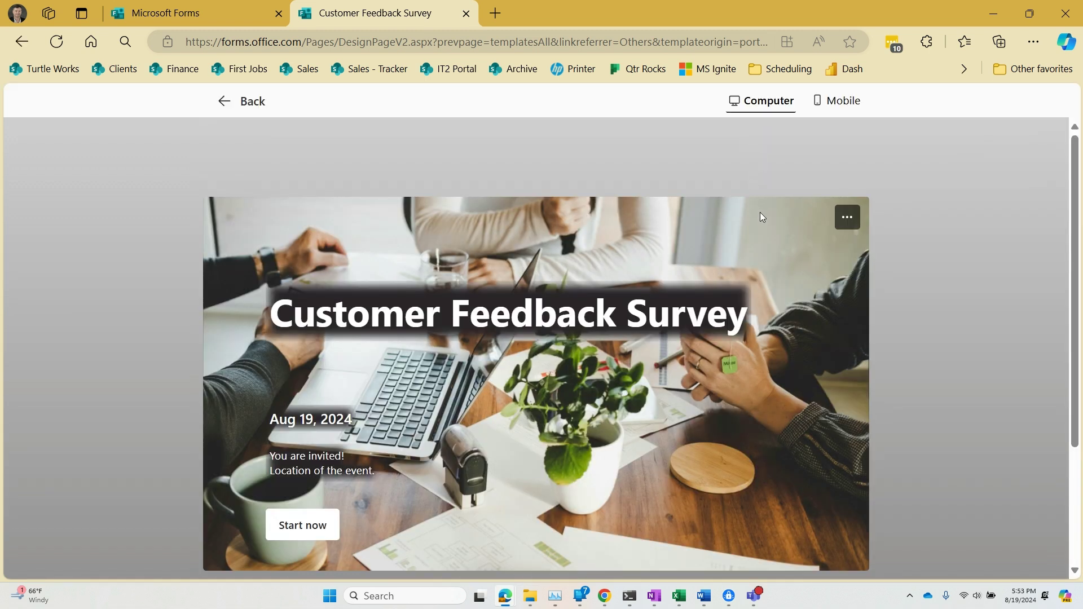
{"action": "scroll", "coordinate": [685, 363], "scroll_direction": "down", "scroll_amount": 3}
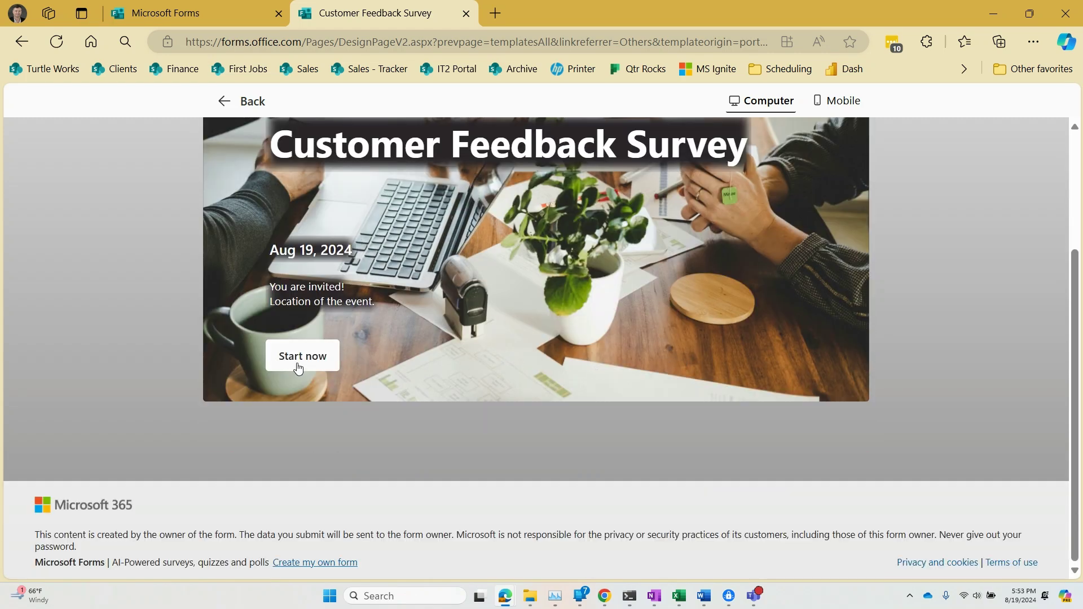
{"action": "scroll", "coordinate": [776, 196], "scroll_direction": "up", "scroll_amount": 3}
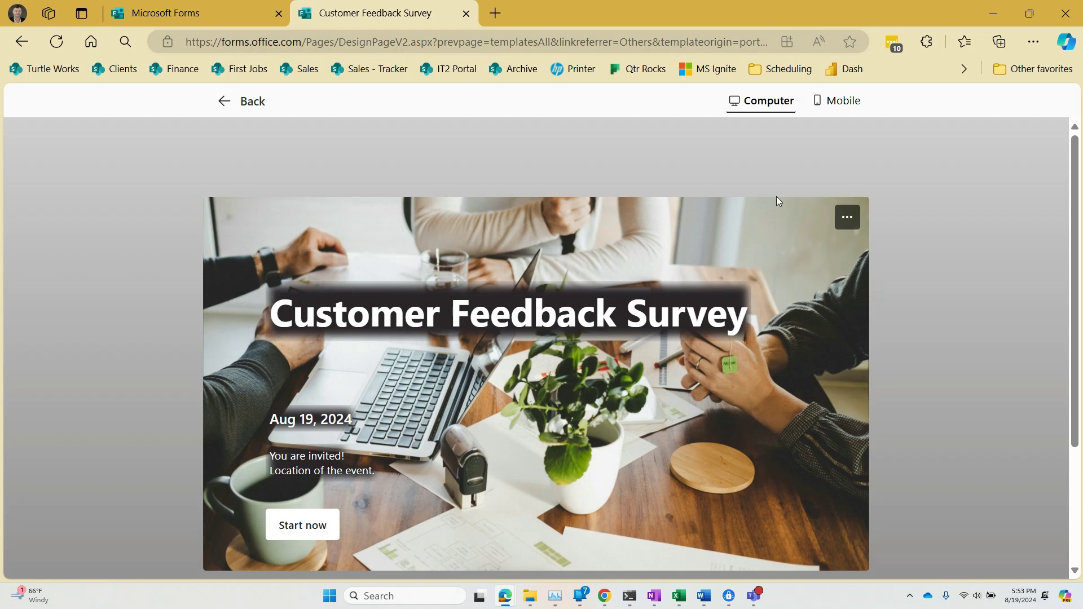
{"action": "left_click", "coordinate": [838, 100]}
{"action": "scroll", "coordinate": [659, 368], "scroll_direction": "down", "scroll_amount": 2}
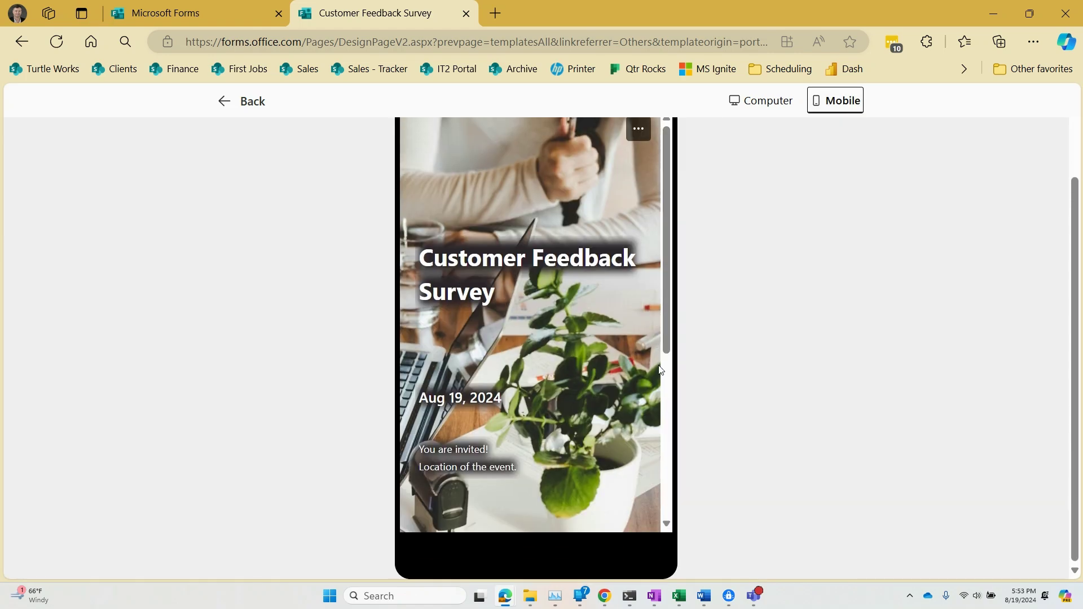
{"action": "scroll", "coordinate": [662, 371], "scroll_direction": "up", "scroll_amount": 2}
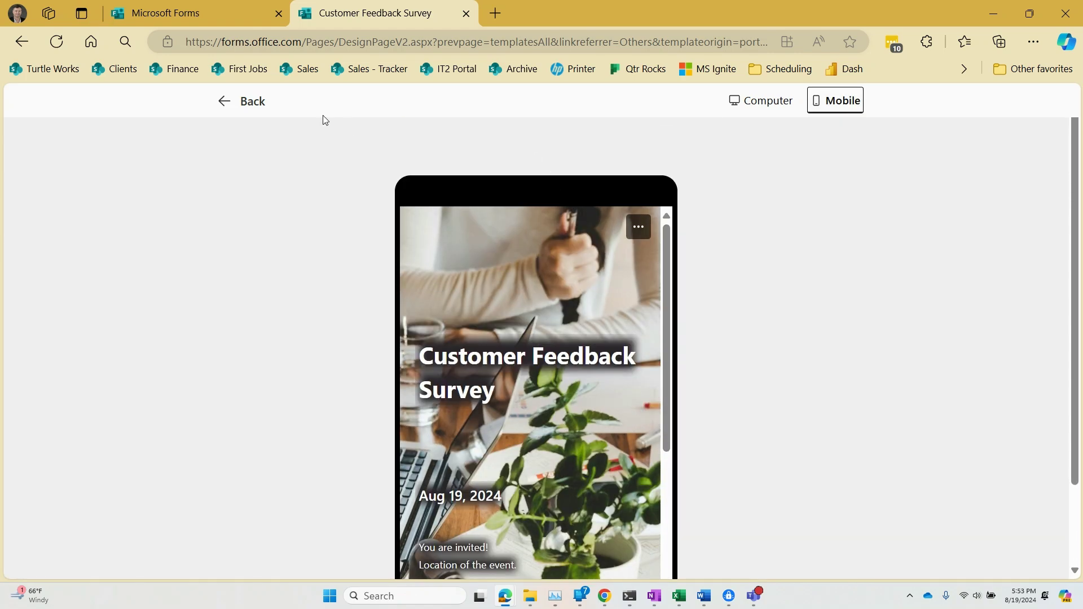
{"action": "left_click", "coordinate": [235, 109]}
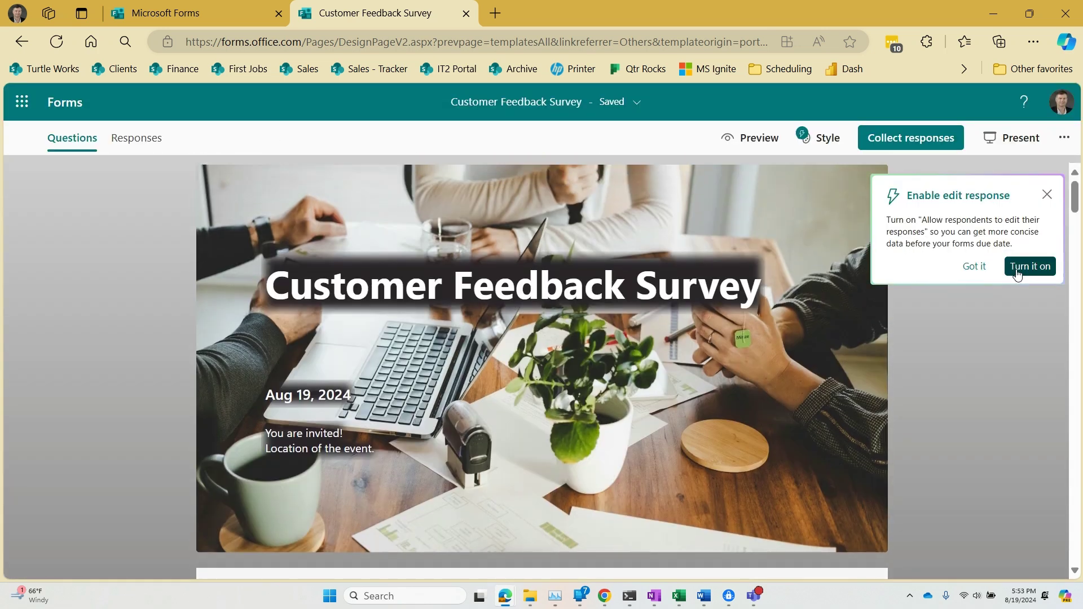
Dismiss the edit-response suggestion, set the form so anyone can respond, and review the remaining response and receipt settings.
{"action": "left_click", "coordinate": [975, 266]}
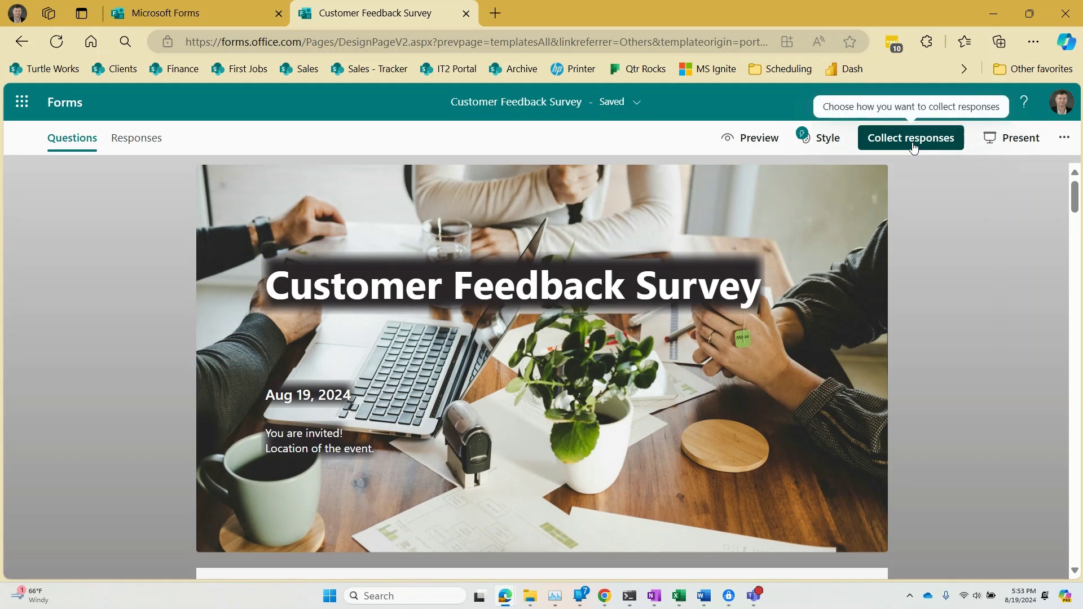
{"action": "left_click", "coordinate": [1064, 138]}
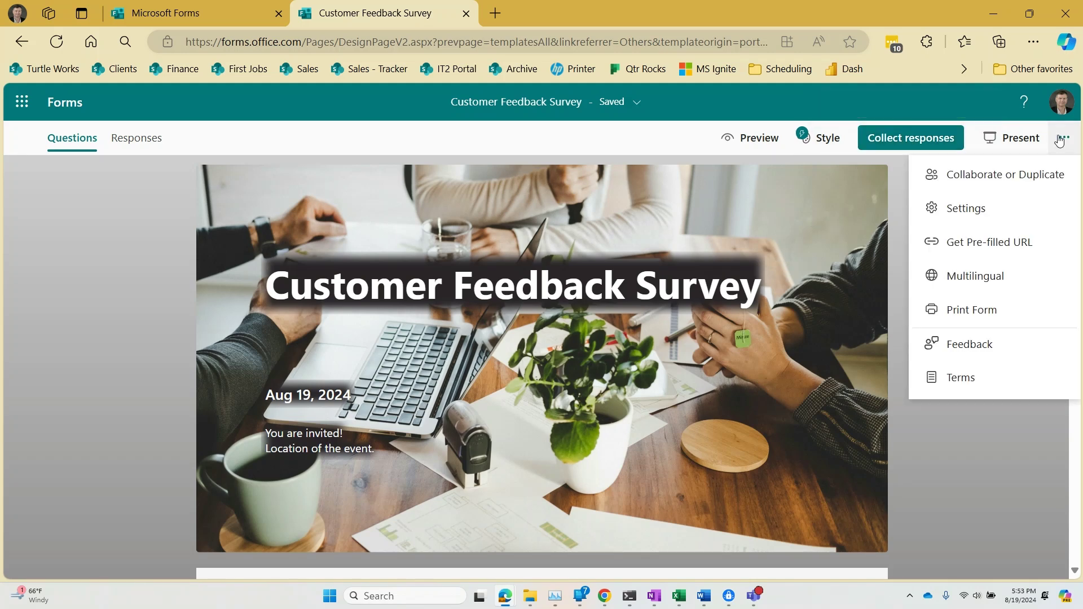
{"action": "left_click", "coordinate": [957, 210]}
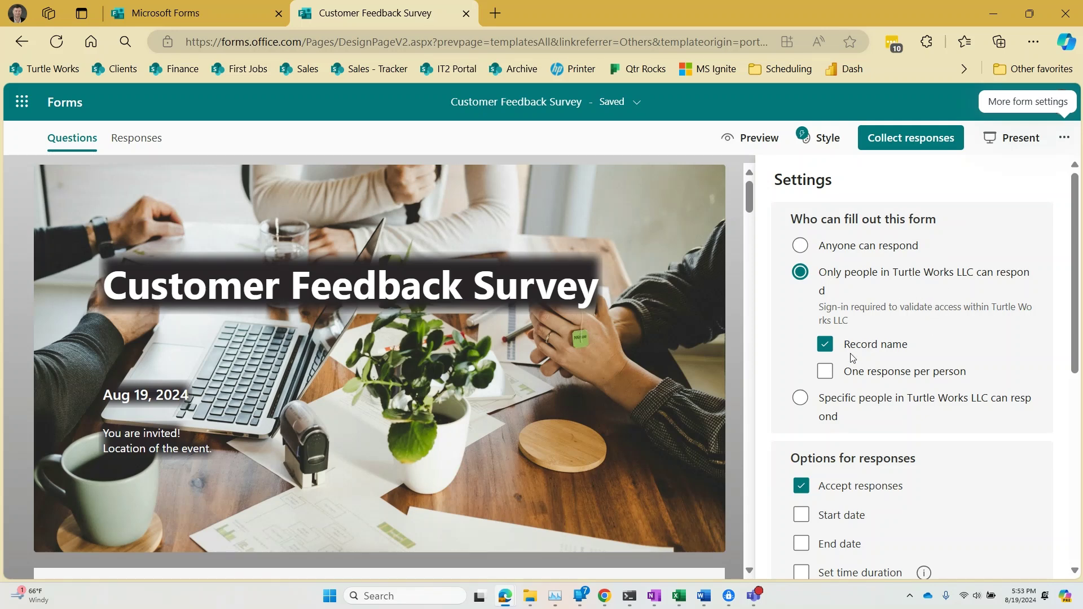
{"action": "left_click", "coordinate": [806, 251]}
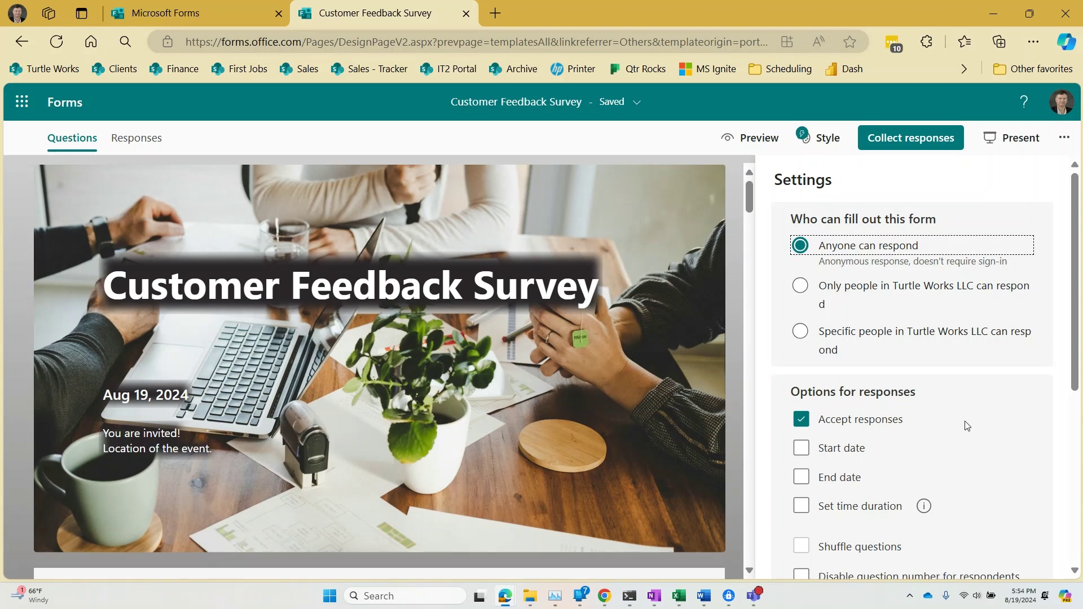
{"action": "scroll", "coordinate": [965, 423], "scroll_direction": "down", "scroll_amount": 1}
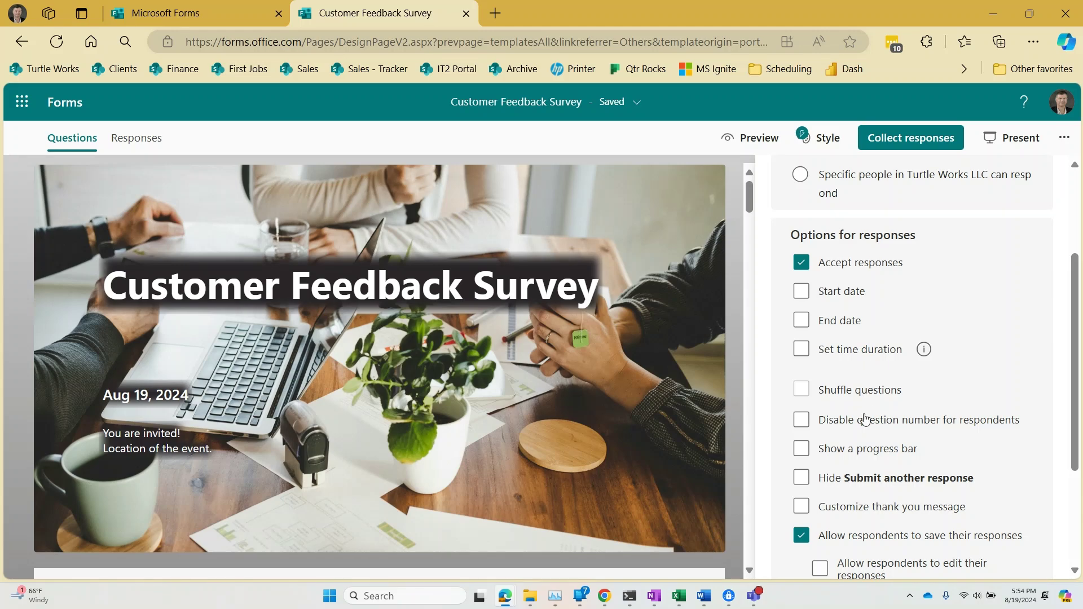
{"action": "scroll", "coordinate": [867, 465], "scroll_direction": "down", "scroll_amount": 2}
{"action": "scroll", "coordinate": [867, 468], "scroll_direction": "down", "scroll_amount": 2}
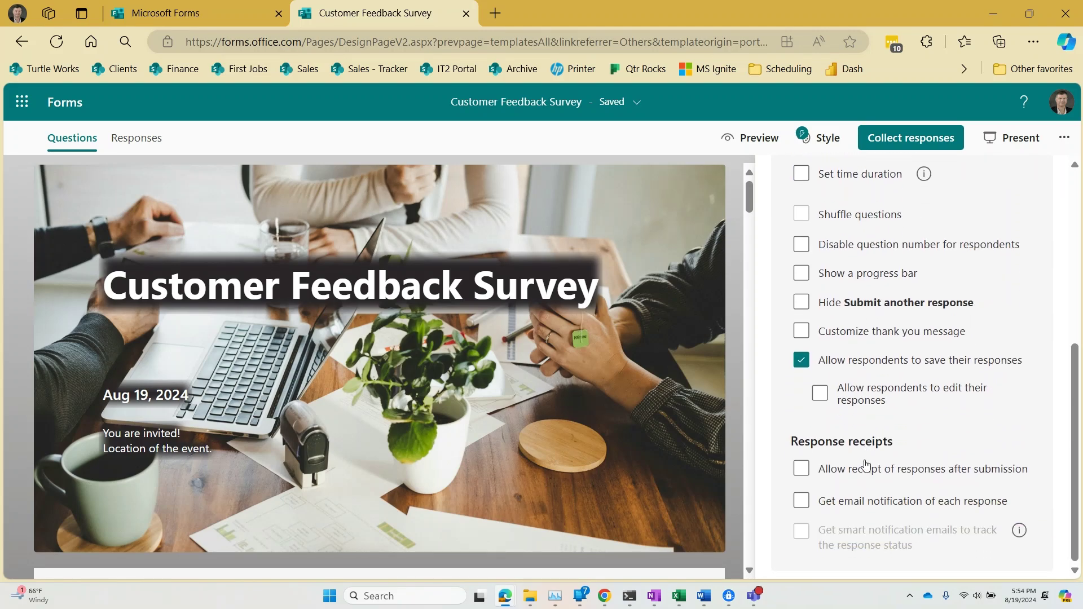
{"action": "scroll", "coordinate": [867, 468], "scroll_direction": "up", "scroll_amount": 6}
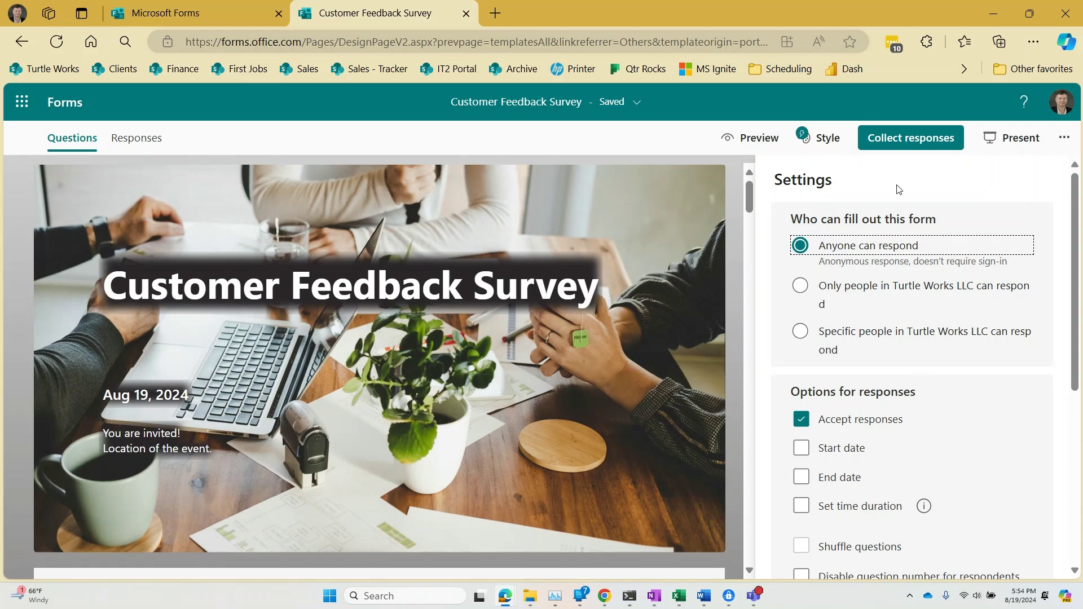
Open the options for sending the survey and collecting responses, and shorten the survey's URL.
{"action": "left_click", "coordinate": [918, 137]}
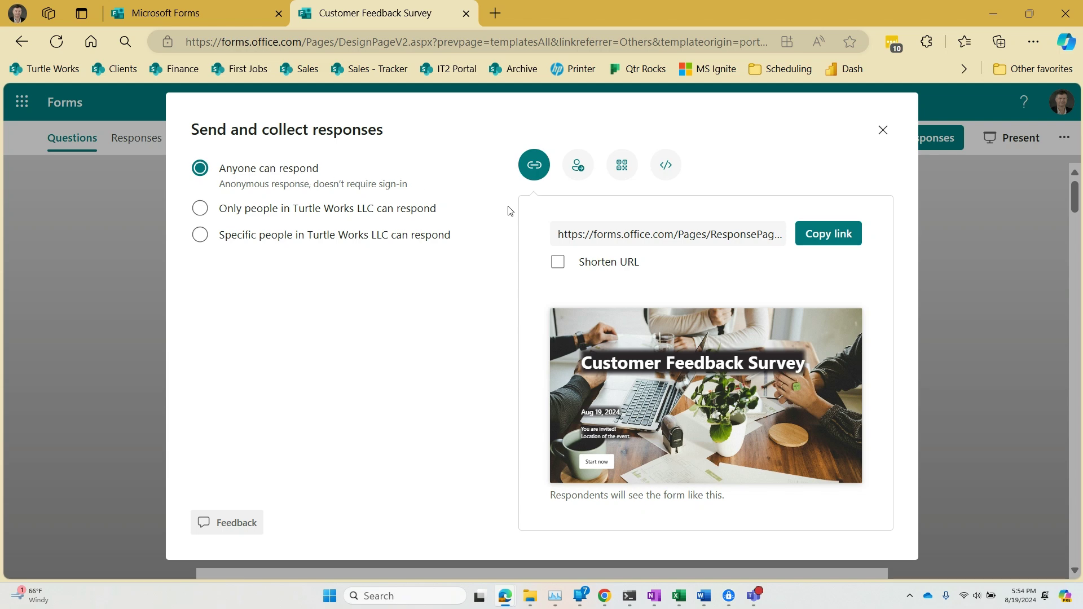
{"action": "left_click", "coordinate": [579, 244]}
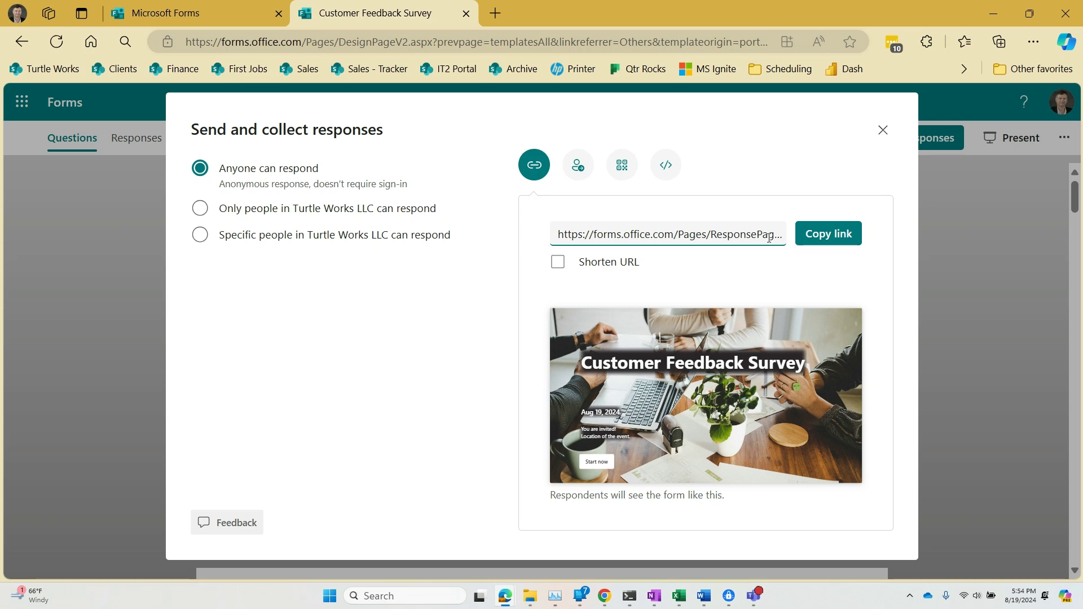
{"action": "left_click", "coordinate": [804, 243]}
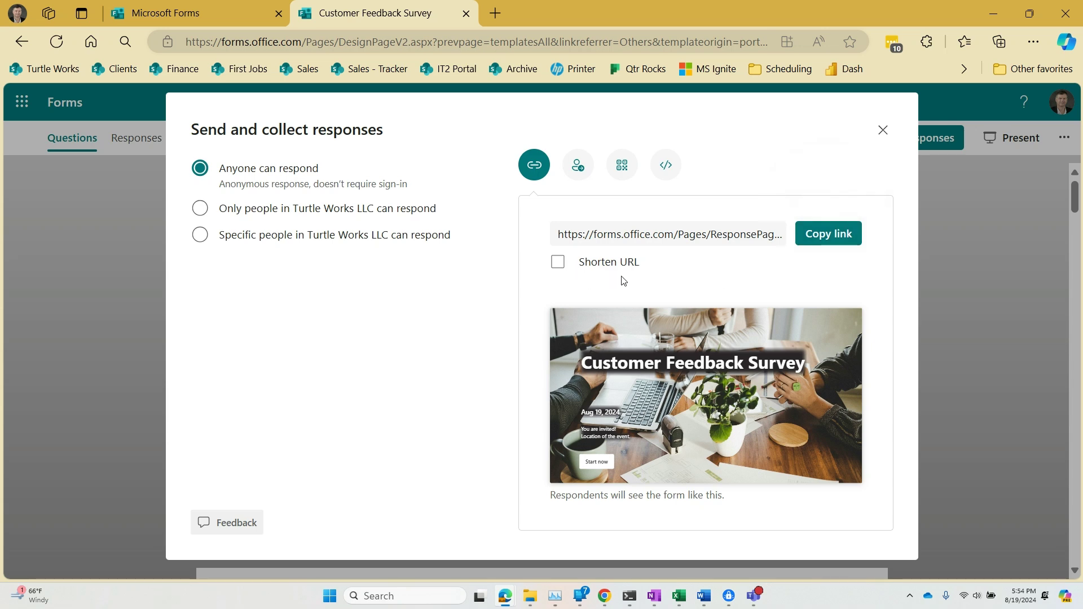
{"action": "left_click", "coordinate": [558, 266]}
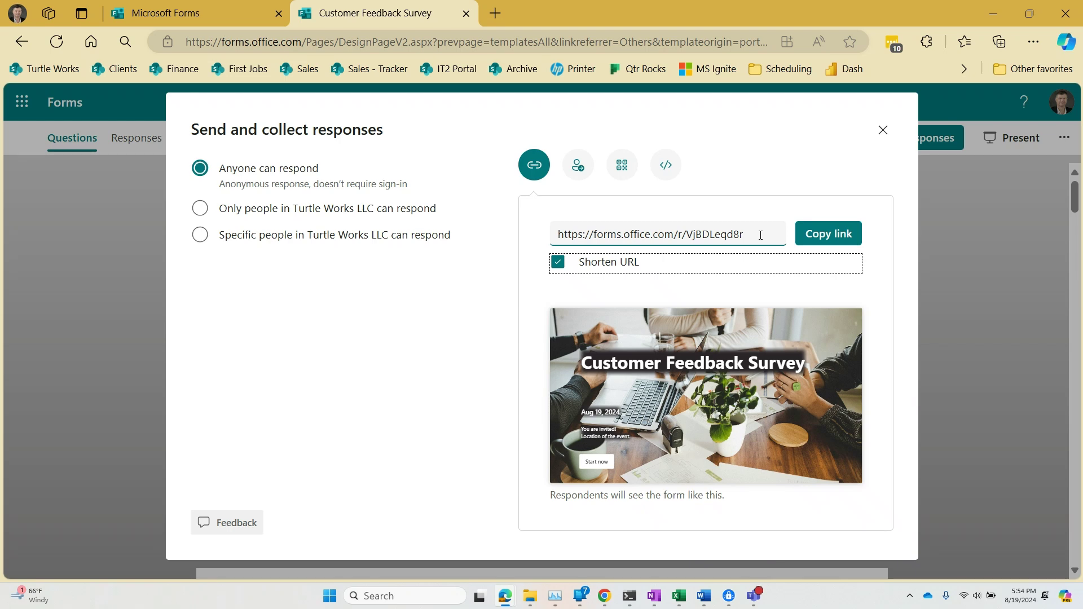
View the invitation and QR code sharing options, and copy the shortened survey link.
{"action": "left_click", "coordinate": [572, 175]}
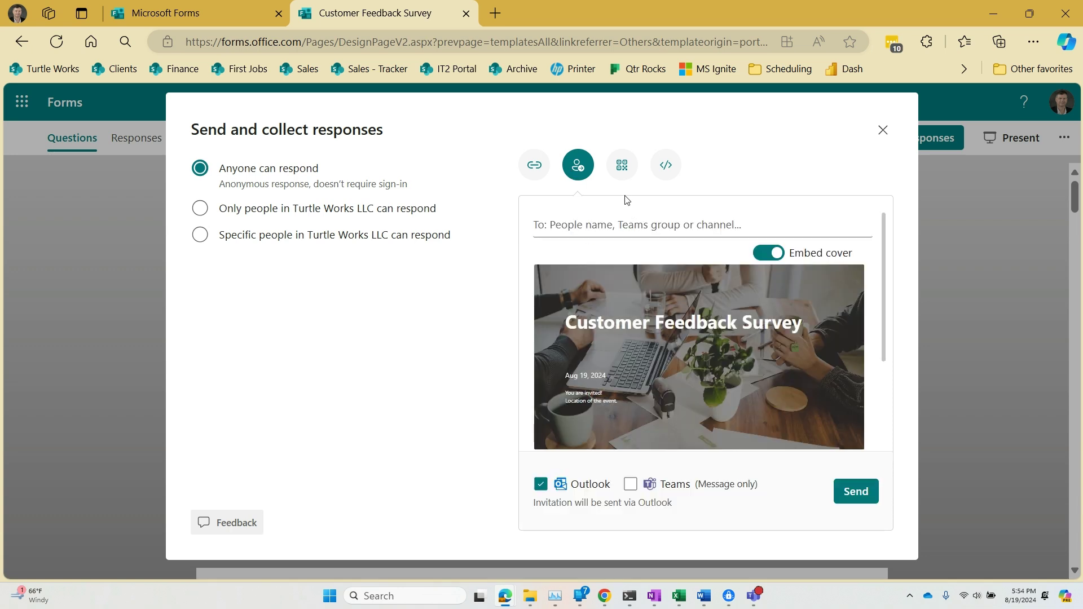
{"action": "left_click", "coordinate": [623, 175]}
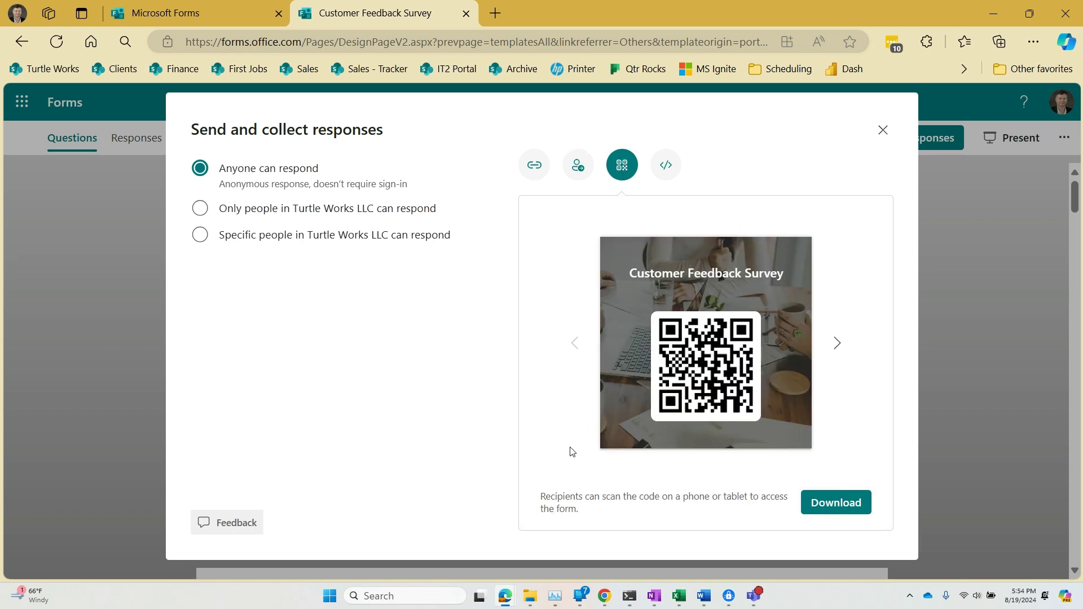
{"action": "left_click", "coordinate": [533, 165]}
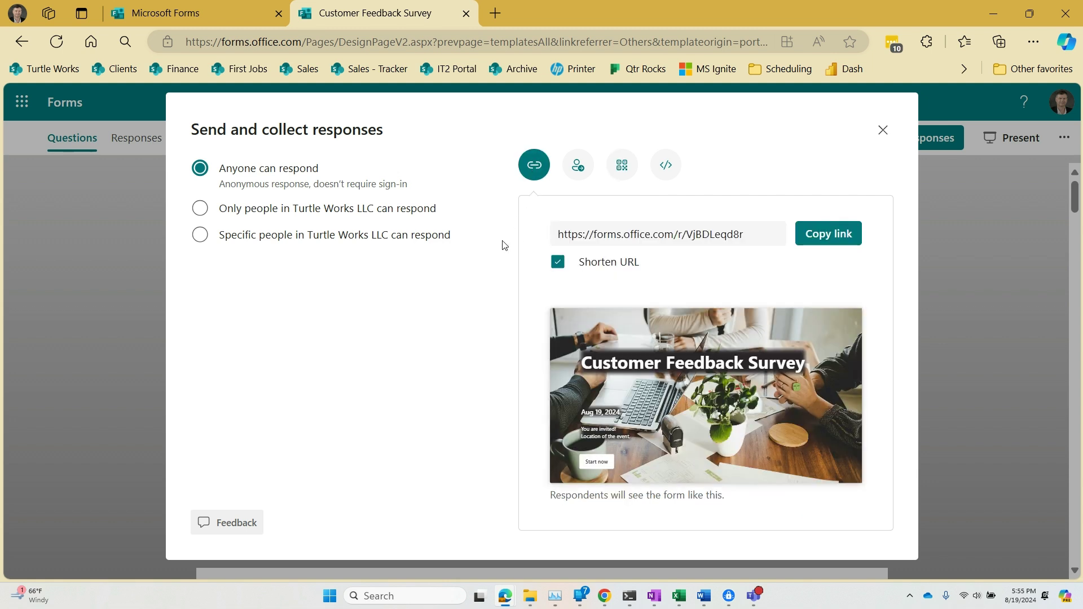
{"action": "left_click", "coordinate": [835, 235]}
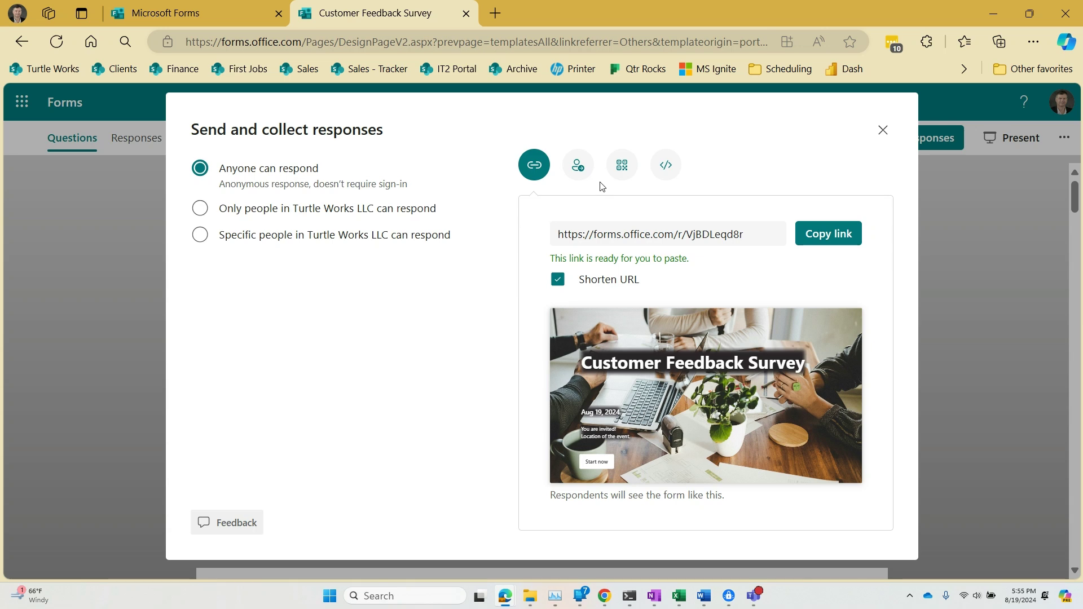
Open the copied survey link in a new browser tab and start the survey as a respondent.
{"action": "left_click", "coordinate": [496, 13]}
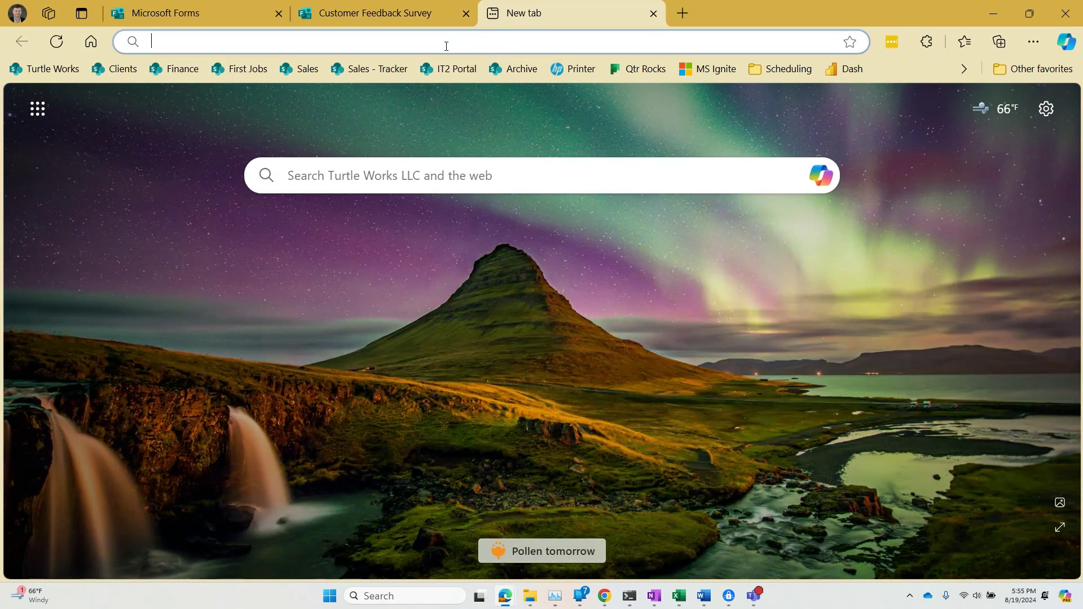
{"action": "type", "text": "v"}
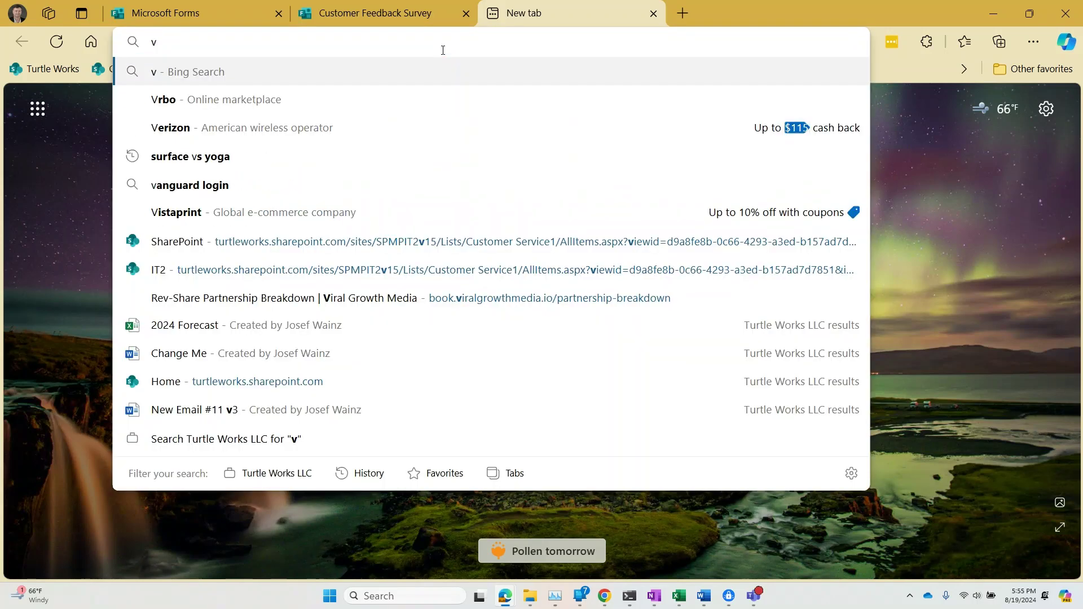
{"action": "key", "text": "BackSpace"}
{"action": "type", "text": "https://forms.office.com/r/VjBDLeqd8r"}
{"action": "key", "text": "Return"}
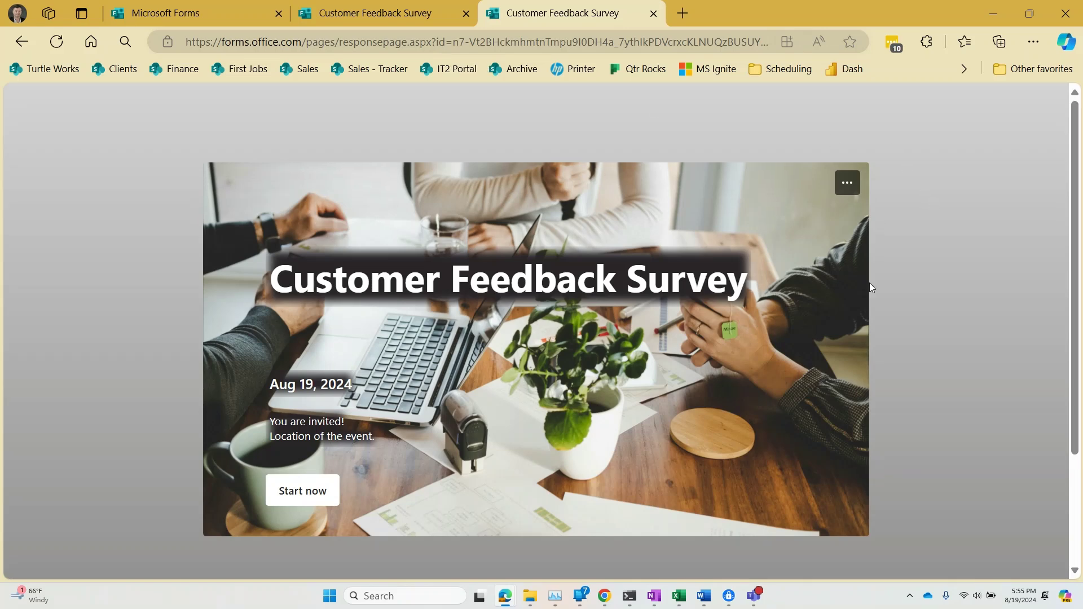
{"action": "left_click", "coordinate": [312, 494]}
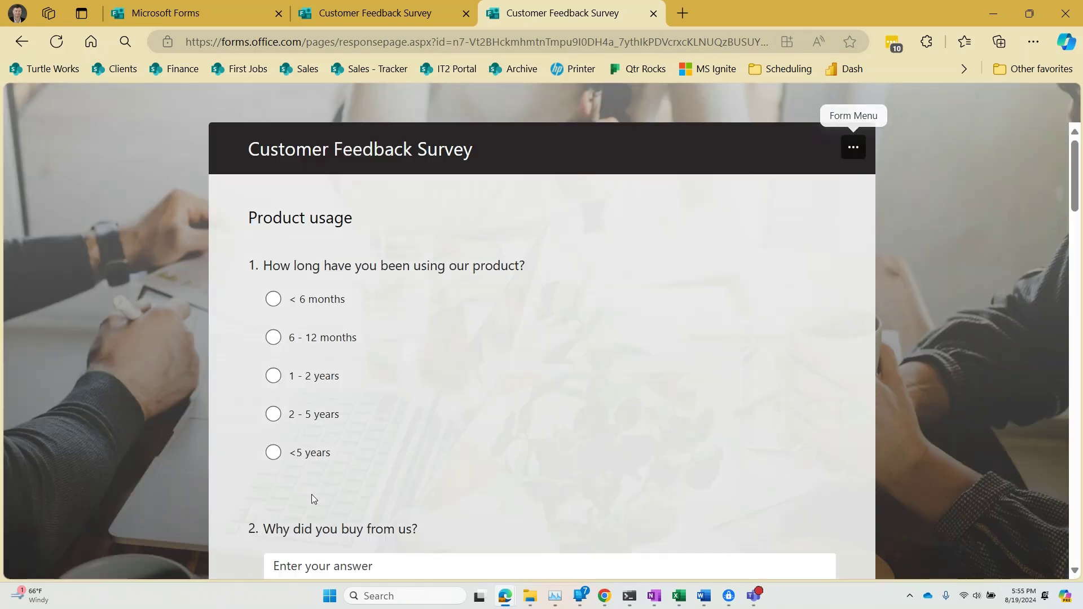
Answer question 1 with "1 - 2 years" and question 2 with "We liked the way you listen to us during the sales process".
{"action": "left_click", "coordinate": [274, 377]}
{"action": "scroll", "coordinate": [456, 384], "scroll_direction": "down", "scroll_amount": 4}
{"action": "left_click", "coordinate": [406, 351]}
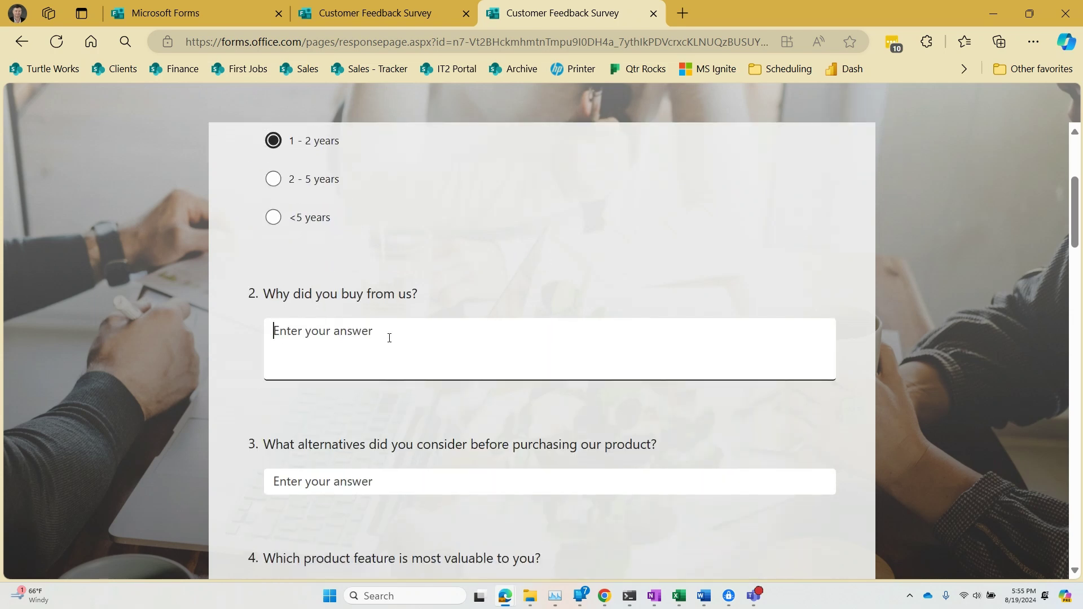
{"action": "type", "text": "We liked the way you listen to us d"}
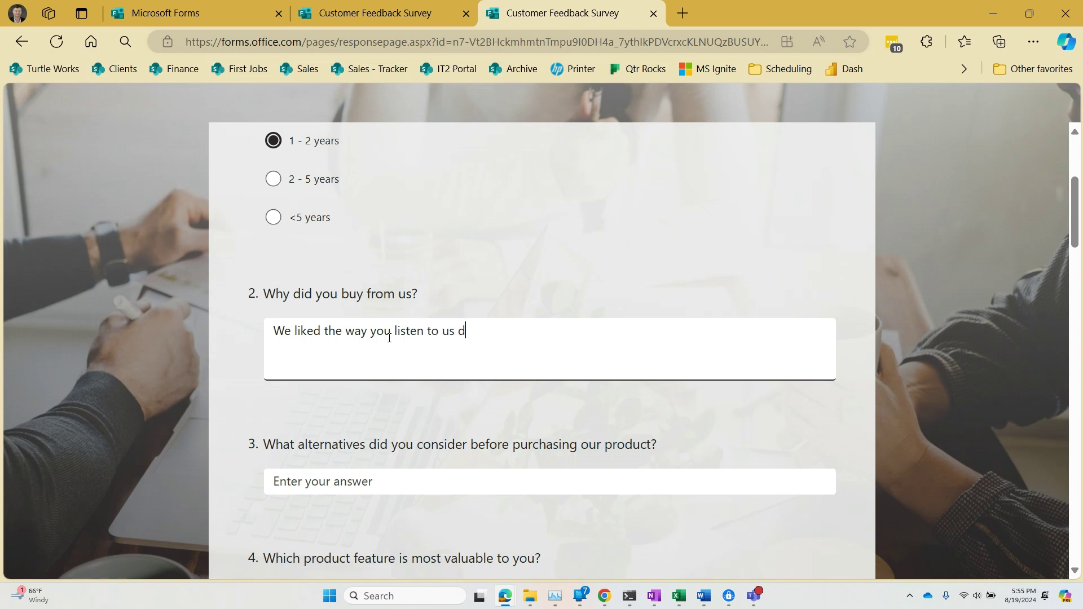
{"action": "type", "text": "uring the sales process"}
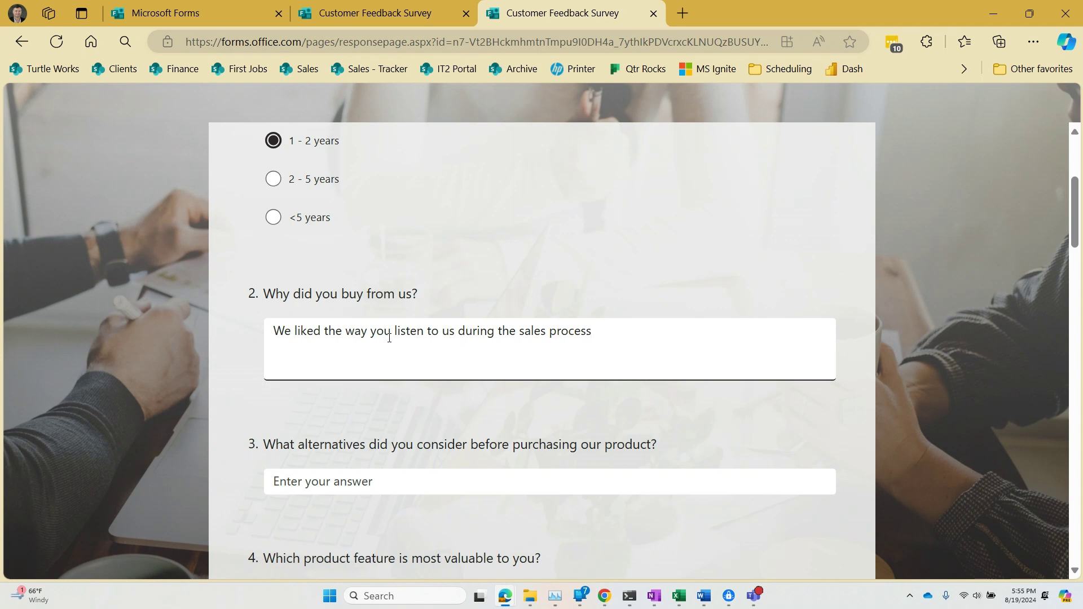
Answer question 3 about alternatives considered before purchasing with "We Googled several competitors".
{"action": "scroll", "coordinate": [400, 402], "scroll_direction": "down", "scroll_amount": 1}
{"action": "left_click", "coordinate": [401, 399]}
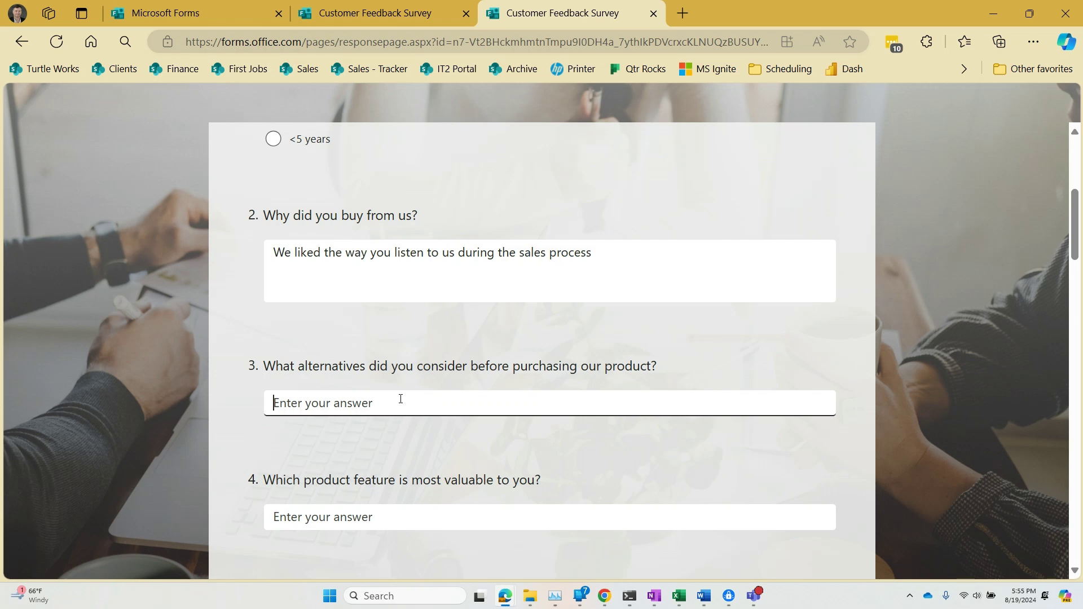
{"action": "type", "text": "We Googled sev"}
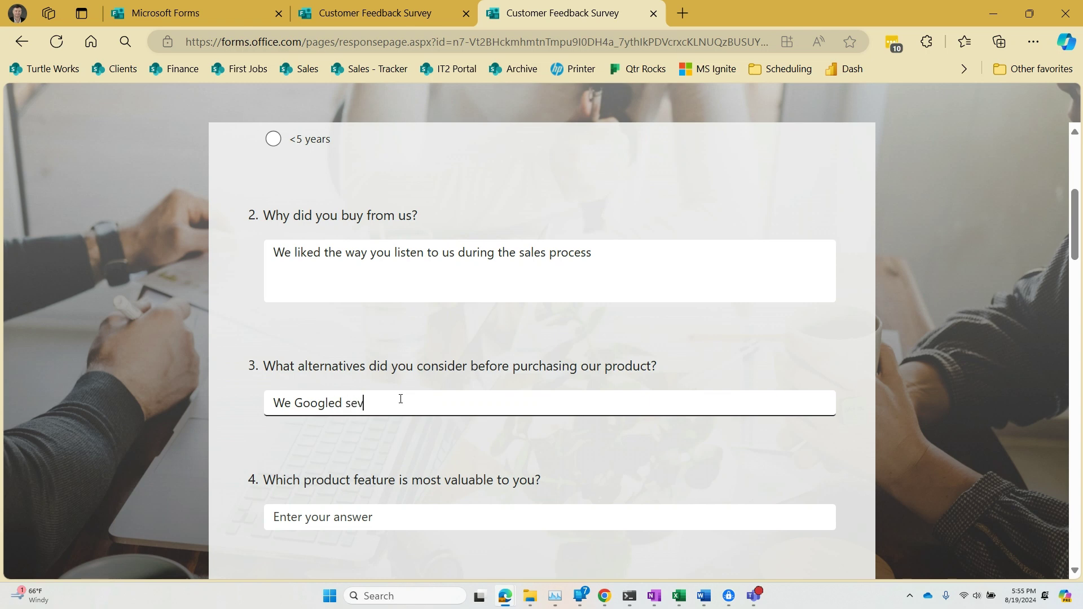
{"action": "type", "text": "eral competitors"}
Answer question 4 about the most valuable product feature with "I can get in blue".
{"action": "scroll", "coordinate": [408, 423], "scroll_direction": "down", "scroll_amount": 3}
{"action": "left_click", "coordinate": [385, 362]}
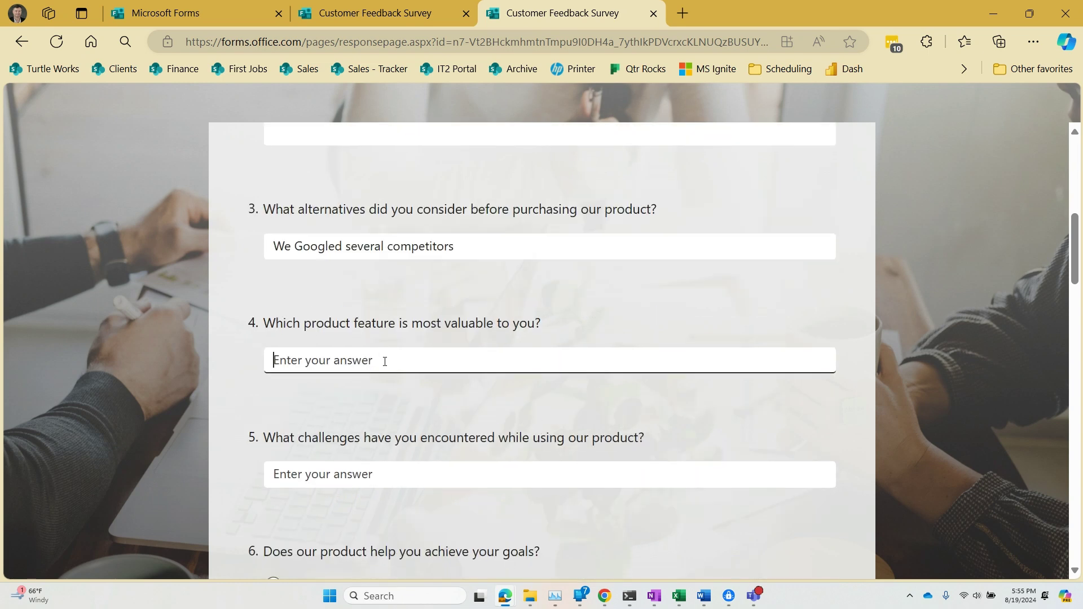
{"action": "type", "text": "I can gwet in "}
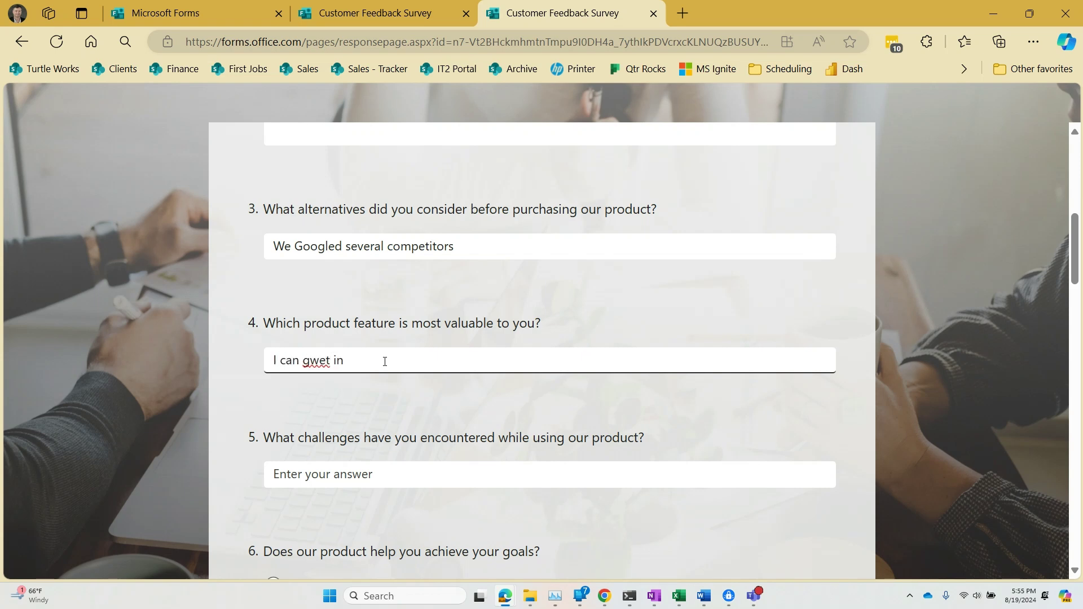
{"action": "type", "text": "blue"}
{"action": "key", "text": "Left"}
{"action": "key", "text": "Left"}
{"action": "key", "text": "Left"}
{"action": "key", "text": "BackSpace"}
Answer question 5 about challenges with "None" and question 6 about achieving goals with "Yes".
{"action": "left_click", "coordinate": [537, 477]}
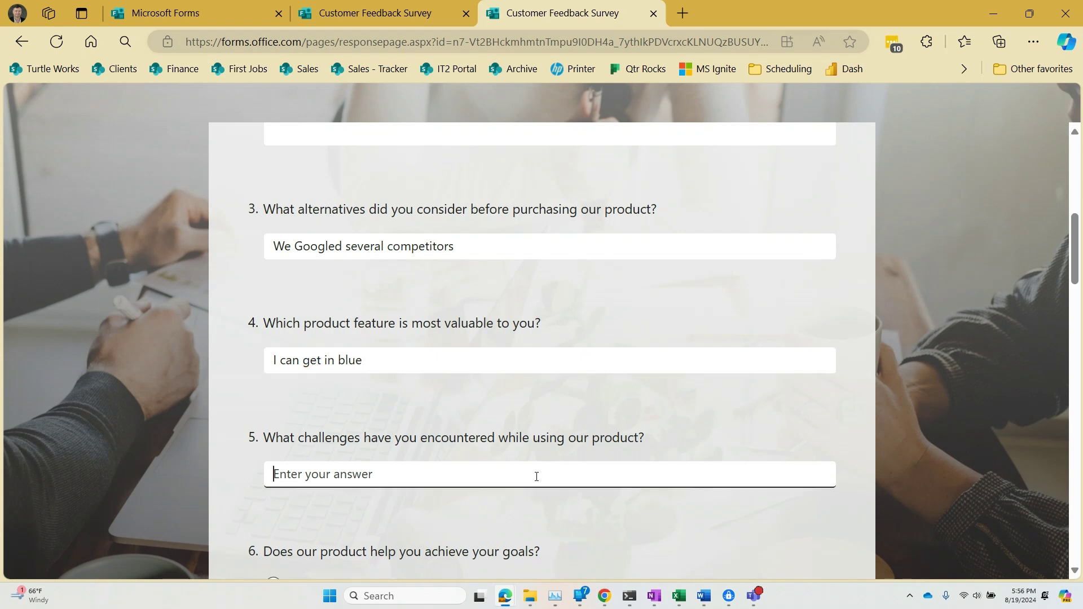
{"action": "type", "text": "None"}
{"action": "scroll", "coordinate": [563, 498], "scroll_direction": "down", "scroll_amount": 5}
{"action": "left_click", "coordinate": [275, 273]}
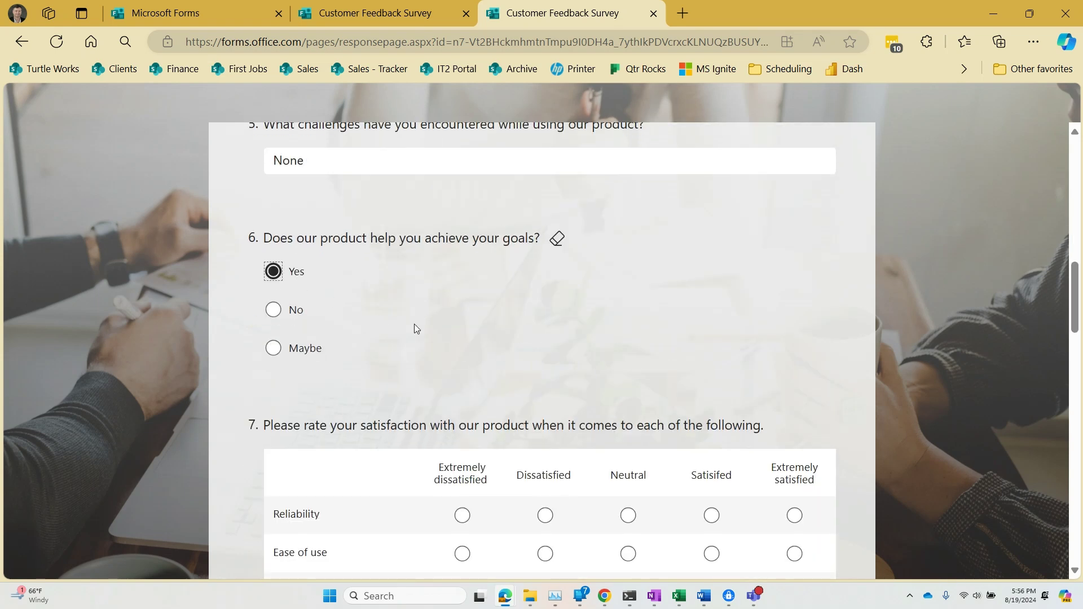
In question 7, rate Reliability, Security and Cost as "Satisifed", and Ease of use, Visual appeal and Integration with other software as "Neutral".
{"action": "scroll", "coordinate": [495, 358], "scroll_direction": "down", "scroll_amount": 4}
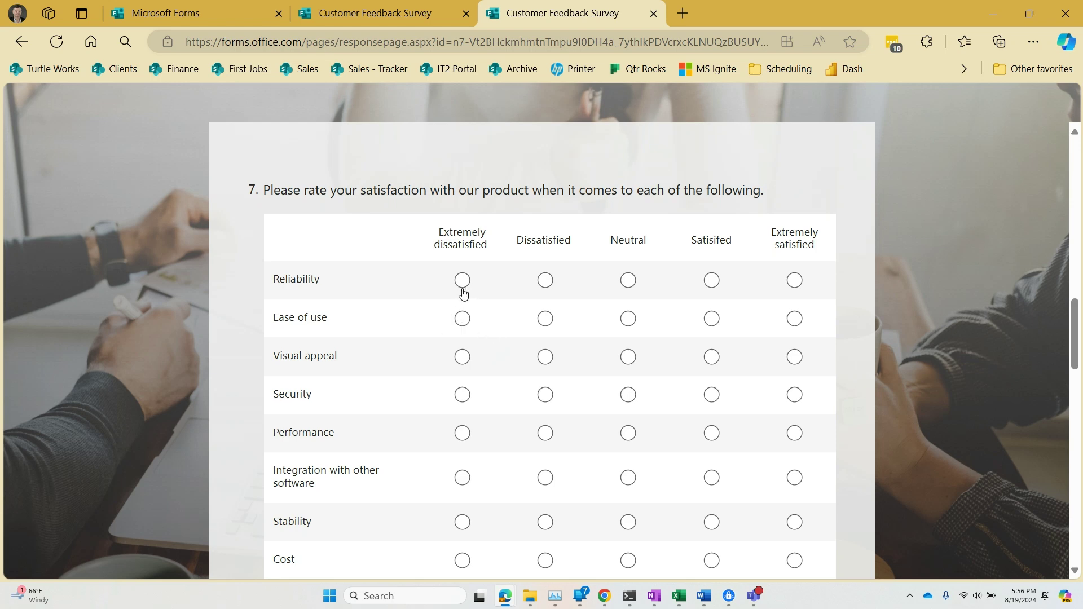
{"action": "left_click", "coordinate": [710, 286]}
{"action": "left_click", "coordinate": [628, 320]}
{"action": "left_click", "coordinate": [629, 358]}
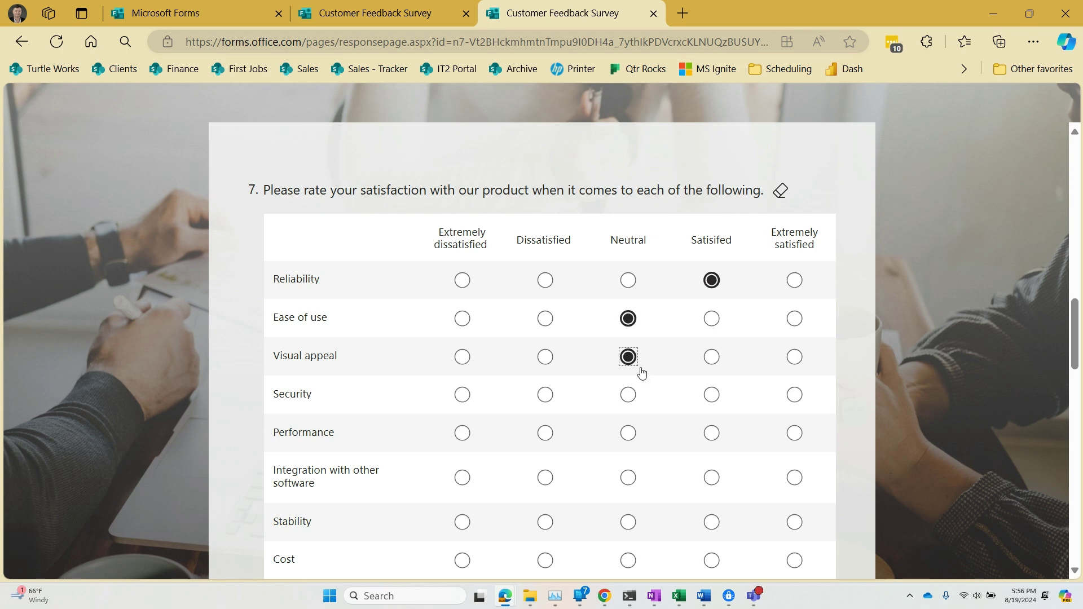
{"action": "left_click", "coordinate": [710, 395]}
{"action": "left_click", "coordinate": [627, 479]}
{"action": "scroll", "coordinate": [666, 467], "scroll_direction": "down", "scroll_amount": 1}
{"action": "scroll", "coordinate": [670, 468], "scroll_direction": "down", "scroll_amount": 3}
{"action": "left_click", "coordinate": [712, 325]}
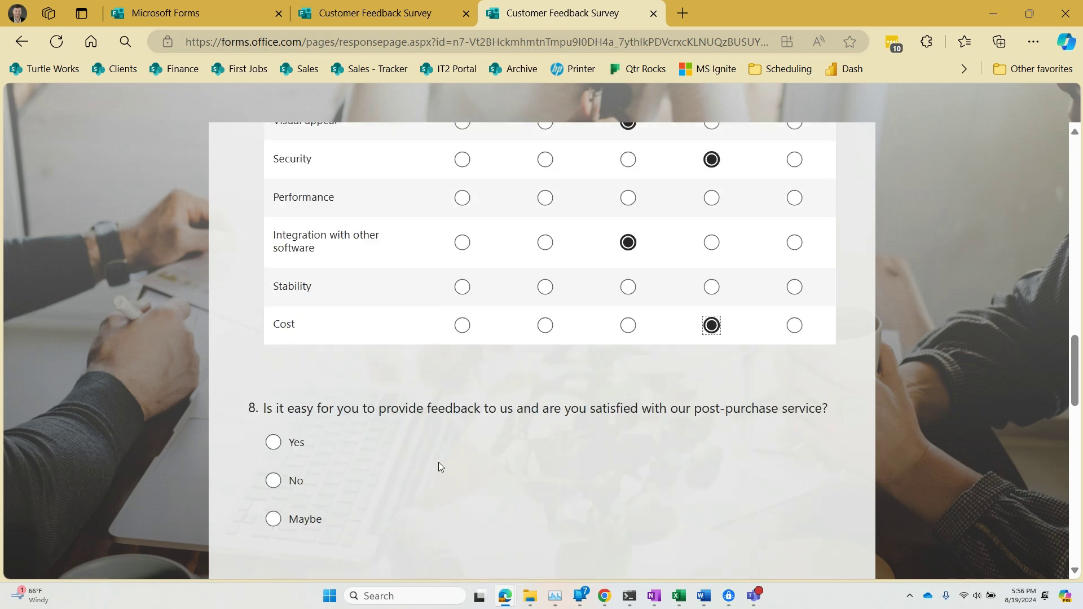
Answer question 8 about feedback and post-purchase service with "Yes" and question 9 about paying for an upgrade with "Very likely".
{"action": "left_click", "coordinate": [519, 406]}
{"action": "left_click", "coordinate": [273, 443]}
{"action": "scroll", "coordinate": [526, 460], "scroll_direction": "down", "scroll_amount": 5}
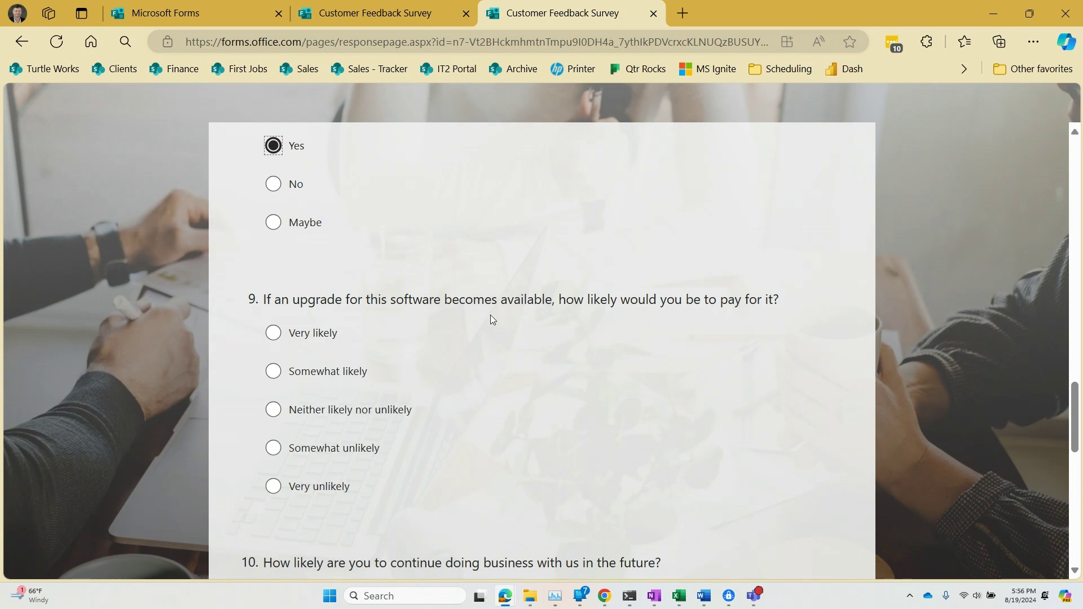
{"action": "left_click", "coordinate": [273, 334]}
Answer question 10 about continuing business with "Very likely" and give question 11 about recommending the company ten stars.
{"action": "scroll", "coordinate": [527, 405], "scroll_direction": "down", "scroll_amount": 4}
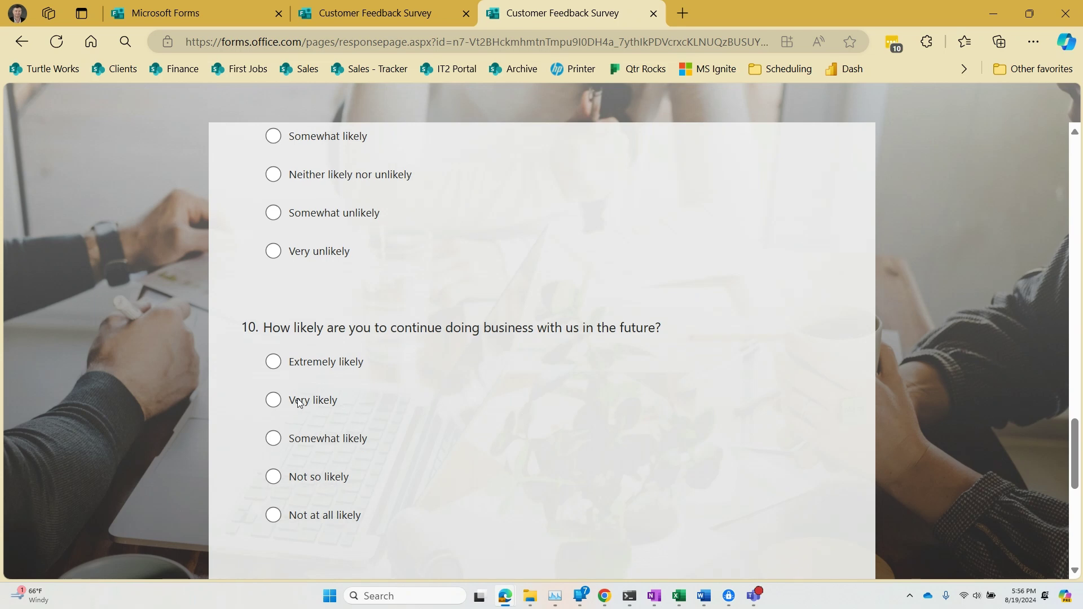
{"action": "left_click", "coordinate": [285, 401]}
{"action": "scroll", "coordinate": [373, 413], "scroll_direction": "down", "scroll_amount": 5}
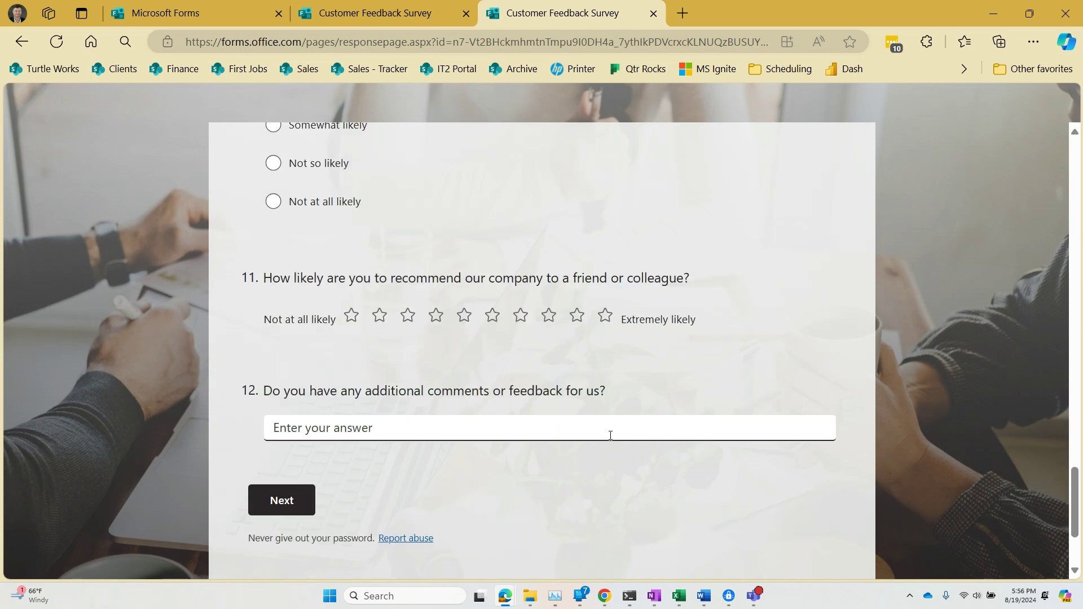
{"action": "left_click", "coordinate": [608, 317]}
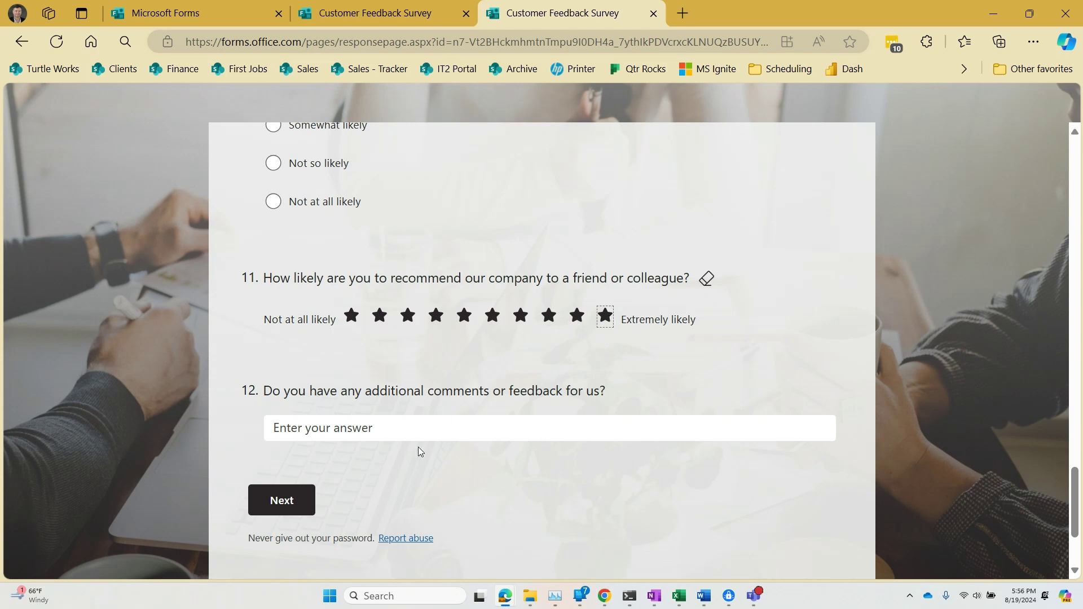
Answer question 12 about additional comments with "Can I get this in Green?" and continue to the demographic section.
{"action": "left_click", "coordinate": [437, 429]}
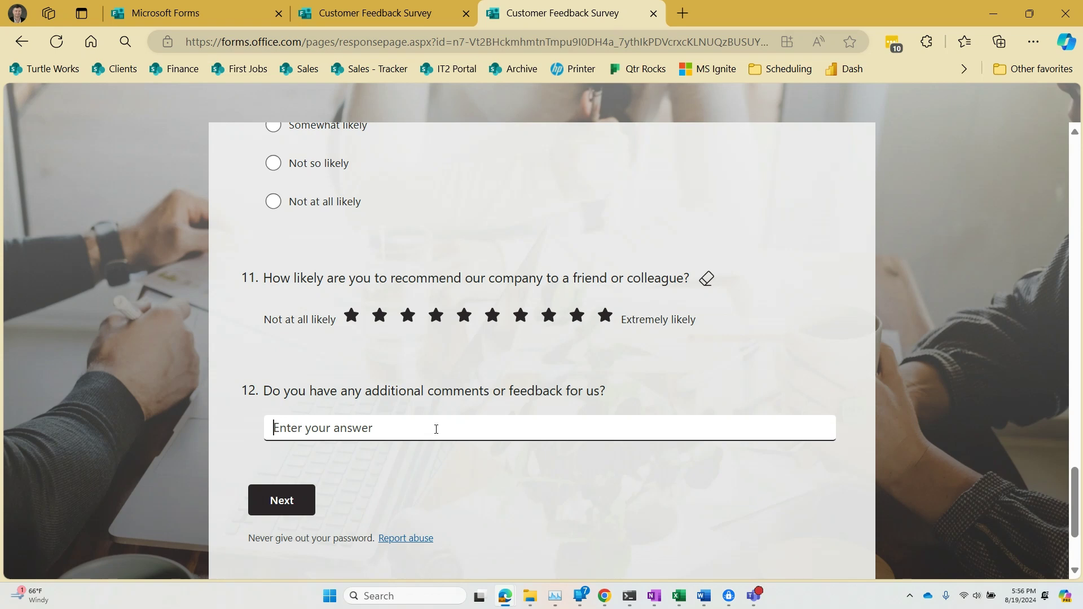
{"action": "type", "text": "Can I "}
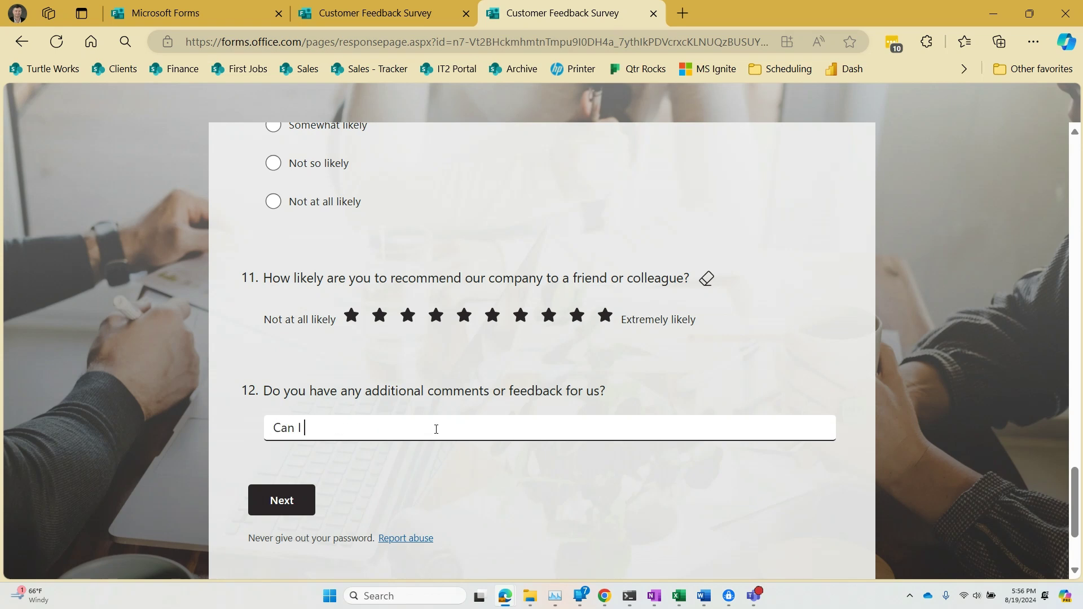
{"action": "type", "text": "get this in Green"}
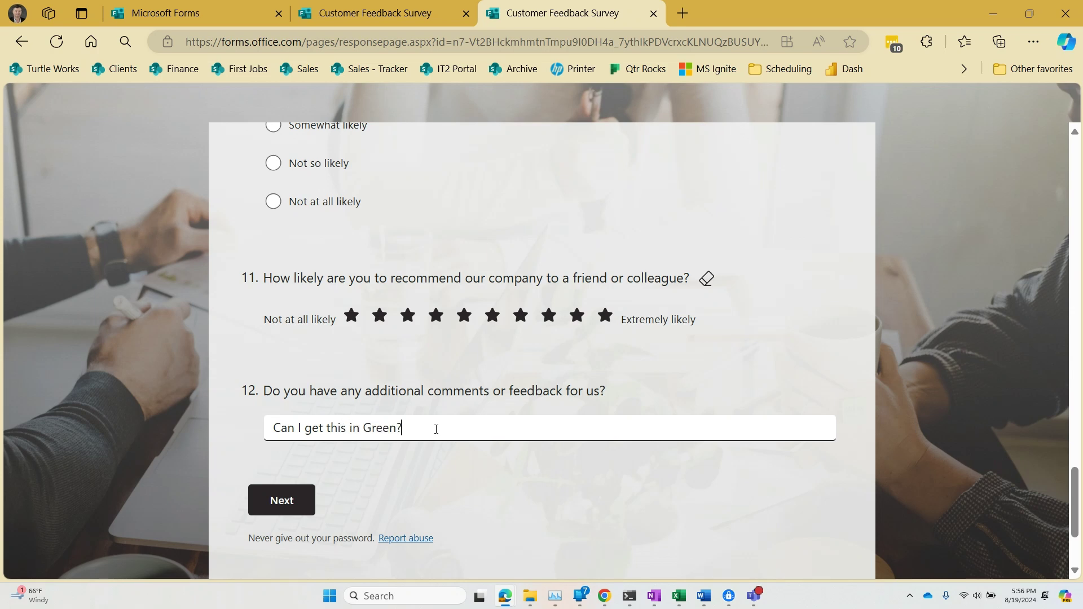
{"action": "left_click", "coordinate": [296, 505]}
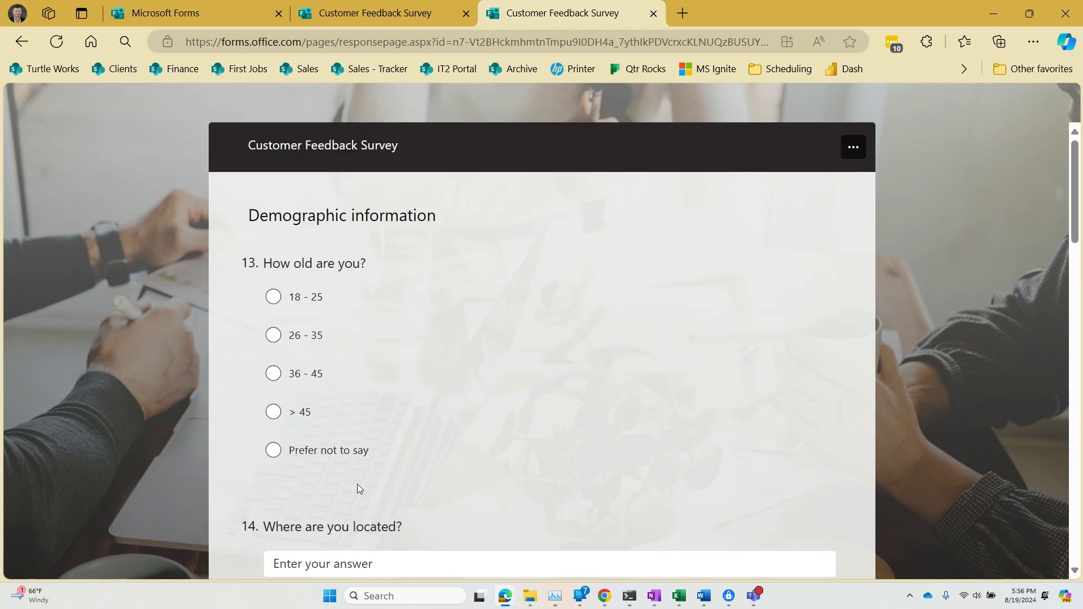
Answer question 13 about age with "26 - 35" and question 14 about location with "Detroit".
{"action": "left_click", "coordinate": [273, 335]}
{"action": "scroll", "coordinate": [367, 395], "scroll_direction": "down", "scroll_amount": 4}
{"action": "left_click", "coordinate": [376, 336]}
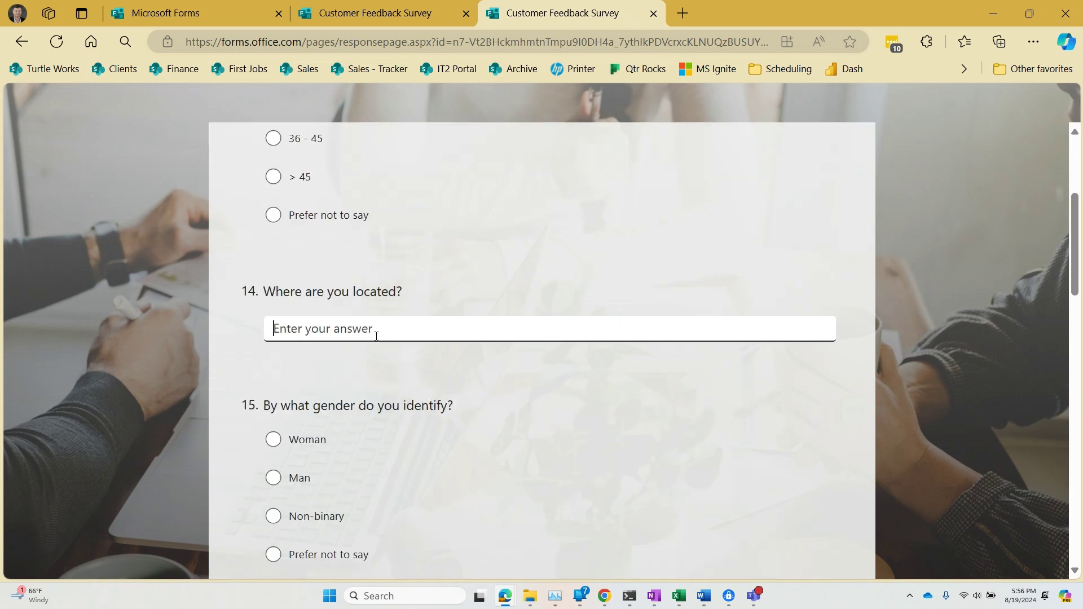
{"action": "type", "text": "Detroit"}
Answer question 15 about gender with "Man" and question 16 about marital status with "Married".
{"action": "scroll", "coordinate": [393, 371], "scroll_direction": "down", "scroll_amount": 1}
{"action": "left_click", "coordinate": [282, 402]}
{"action": "scroll", "coordinate": [433, 453], "scroll_direction": "down", "scroll_amount": 3}
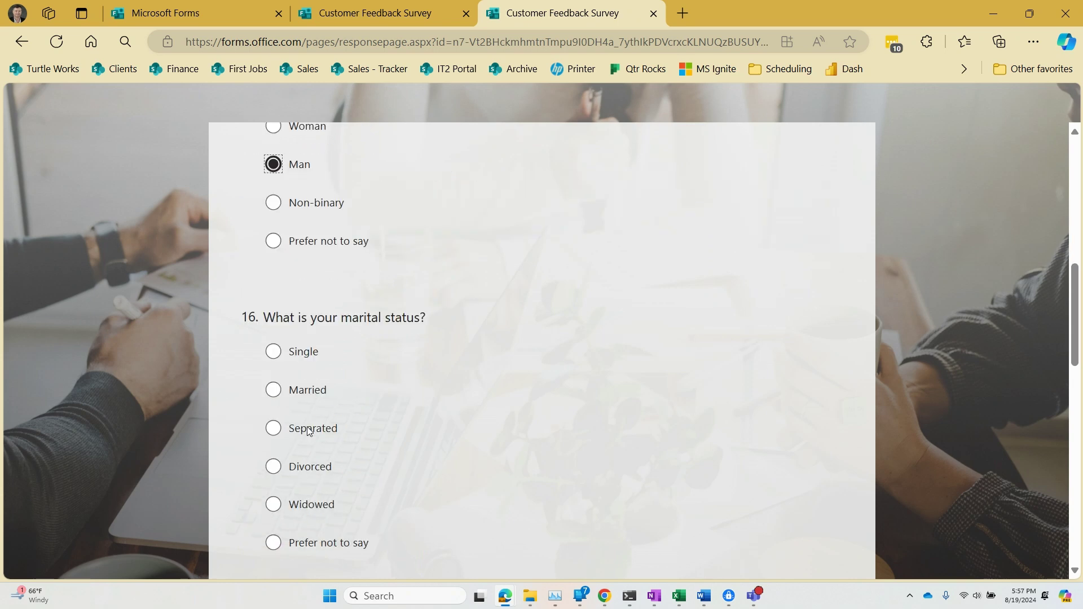
{"action": "left_click", "coordinate": [273, 386]}
Answer question 17 about education with "Bachelor's degree" and question 18 about job title with "President".
{"action": "scroll", "coordinate": [404, 437], "scroll_direction": "down", "scroll_amount": 5}
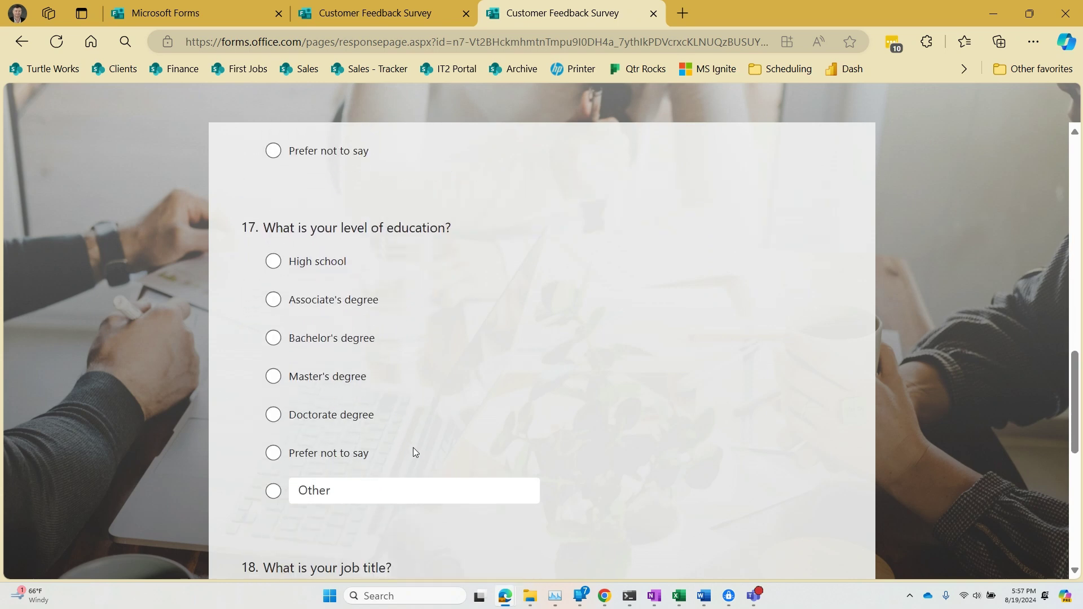
{"action": "left_click", "coordinate": [275, 339]}
{"action": "scroll", "coordinate": [348, 432], "scroll_direction": "down", "scroll_amount": 3}
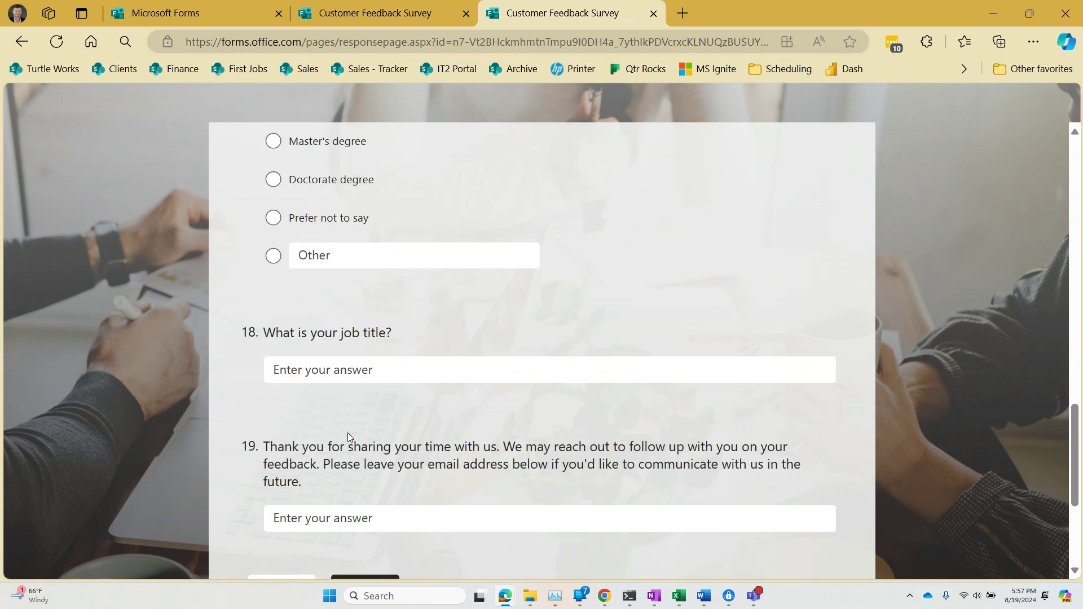
{"action": "left_click", "coordinate": [349, 367]}
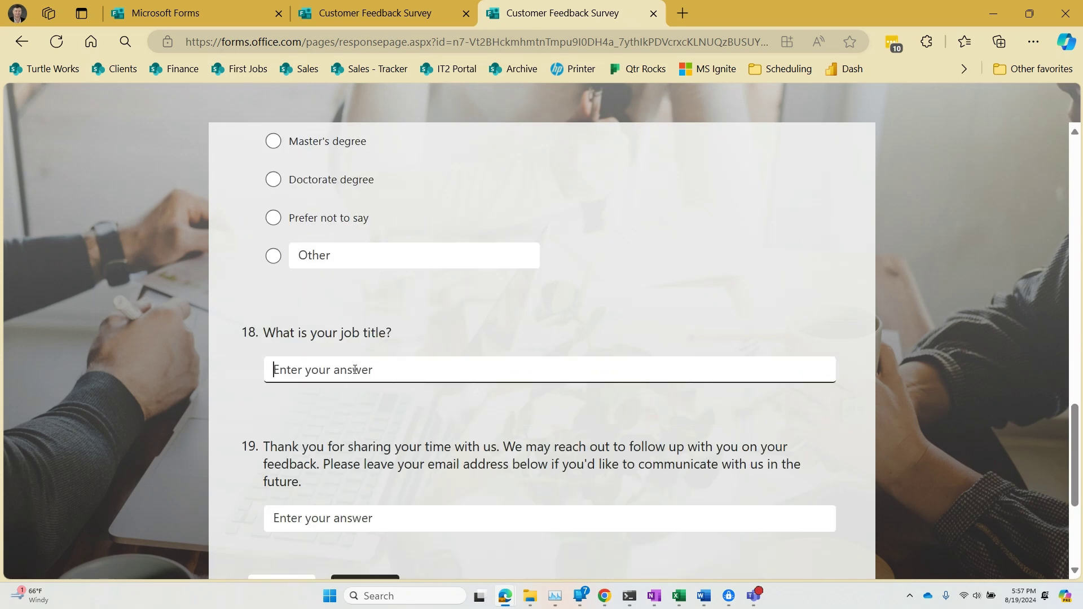
{"action": "type", "text": "President"}
Leave the email address in question 19 blank and submit the survey response.
{"action": "scroll", "coordinate": [761, 400], "scroll_direction": "down", "scroll_amount": 1}
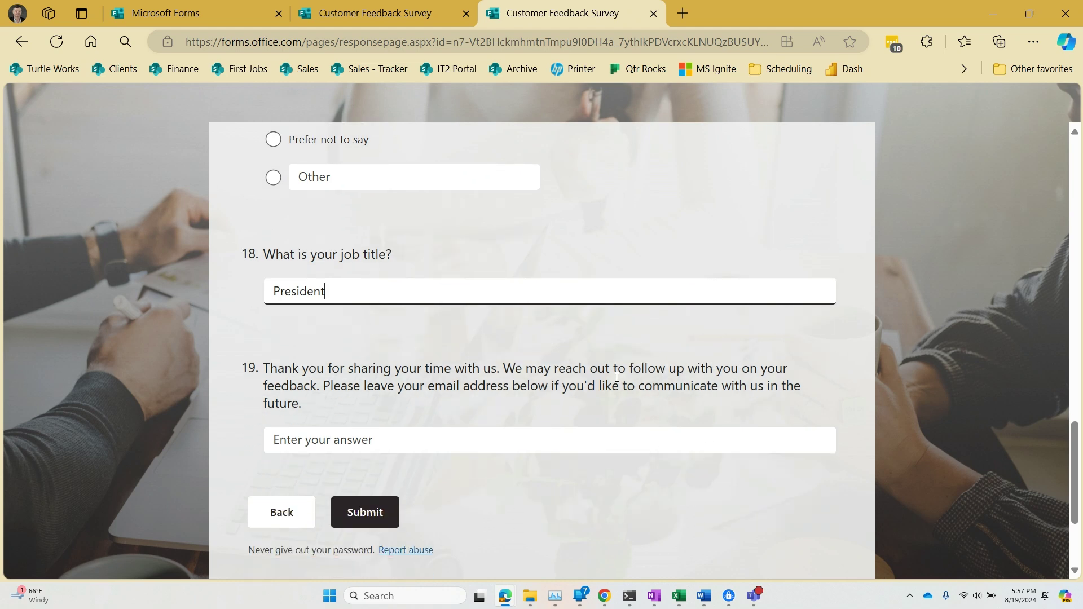
{"action": "left_click_drag", "start_coordinate": [603, 389], "coordinate": [612, 388]}
{"action": "scroll", "coordinate": [485, 455], "scroll_direction": "down", "scroll_amount": 1}
{"action": "scroll", "coordinate": [486, 455], "scroll_direction": "down", "scroll_amount": 1}
{"action": "left_click", "coordinate": [377, 357]}
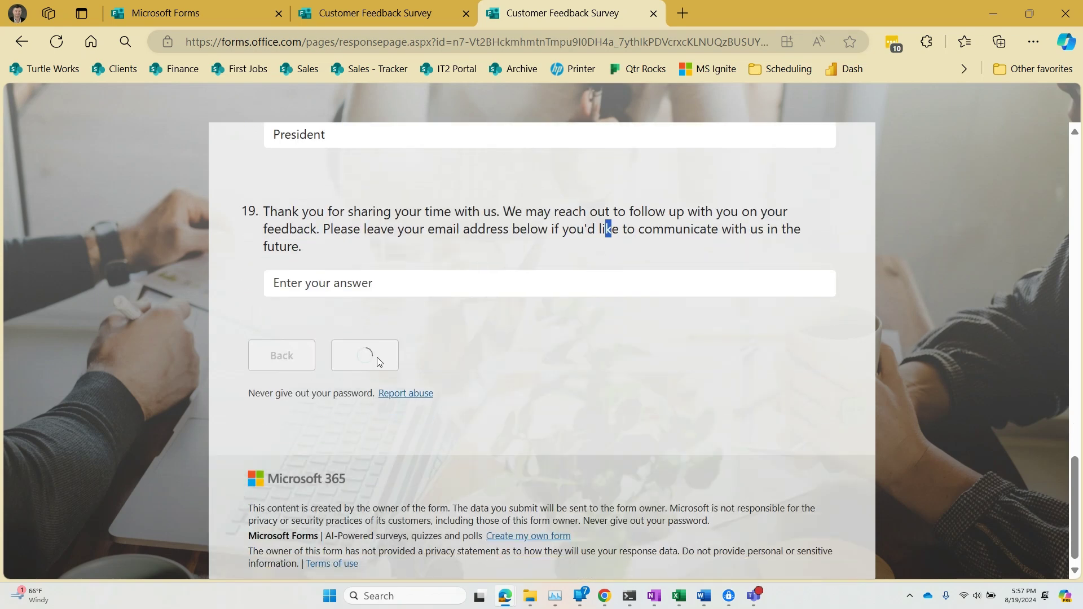